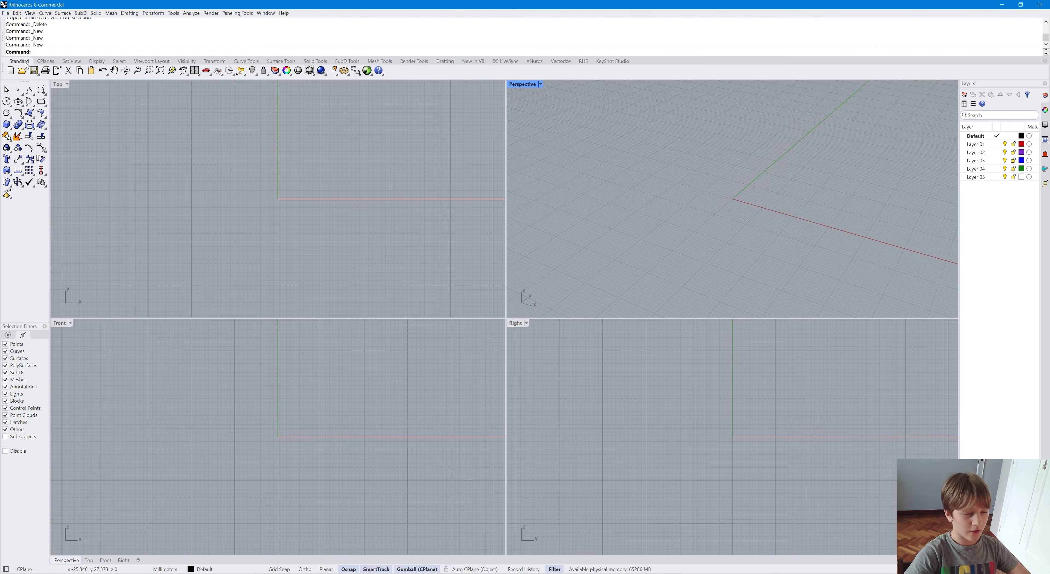
Step: Create a new file from the Large Objects - Centimeters template
left_click(6, 16)
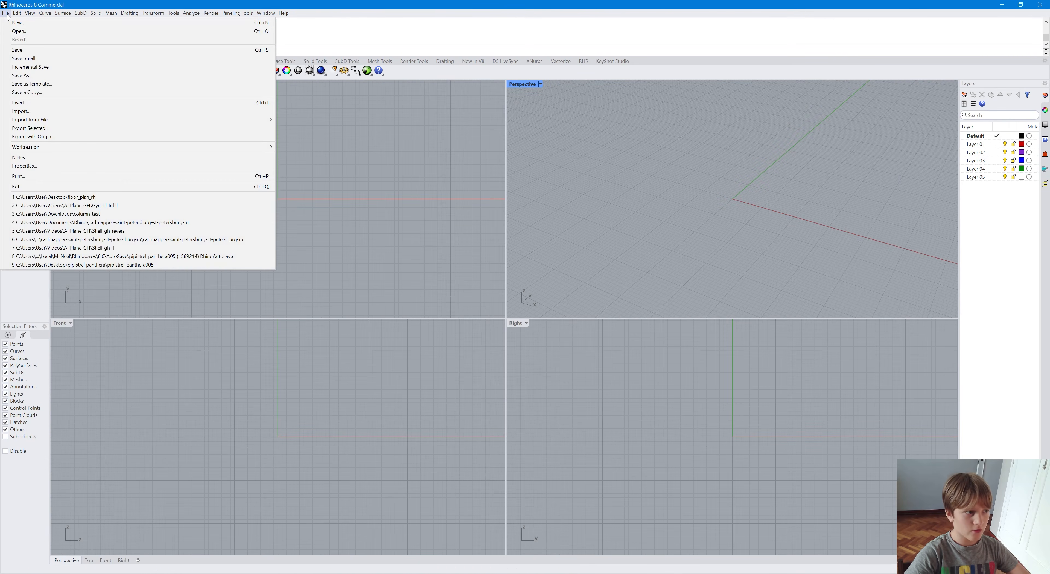
left_click(7, 20)
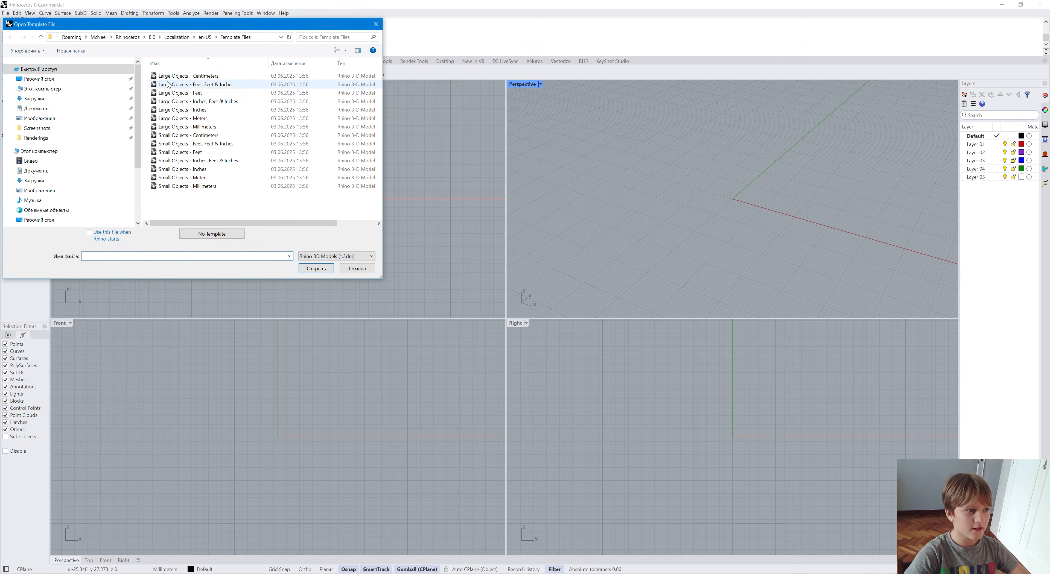
double_click(162, 77)
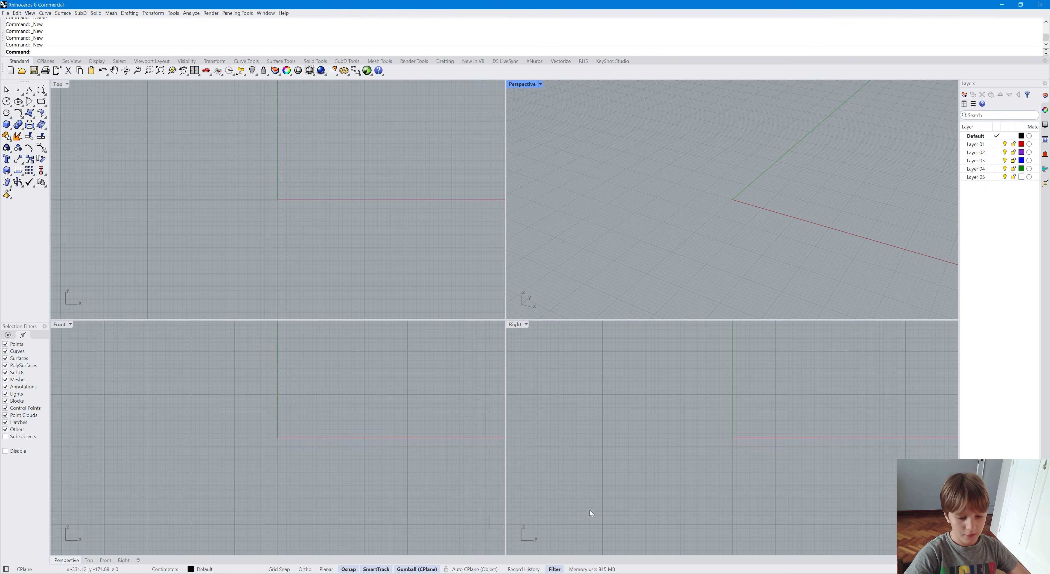
Step: Insert the floor_plan_v3 image from the desktop as a Picture and set its first corner in the Top view
key("super+e")
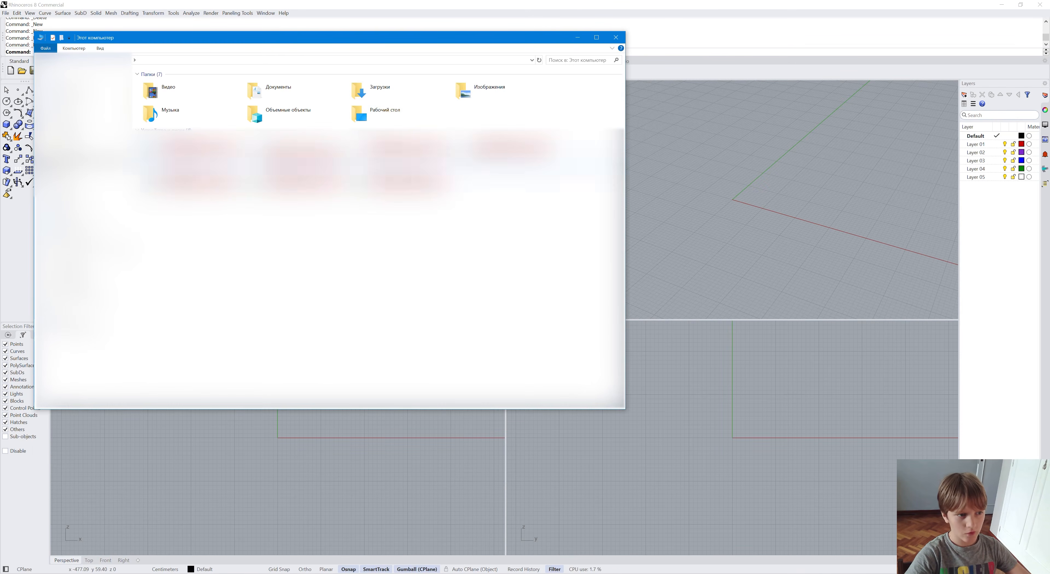
double_click(379, 116)
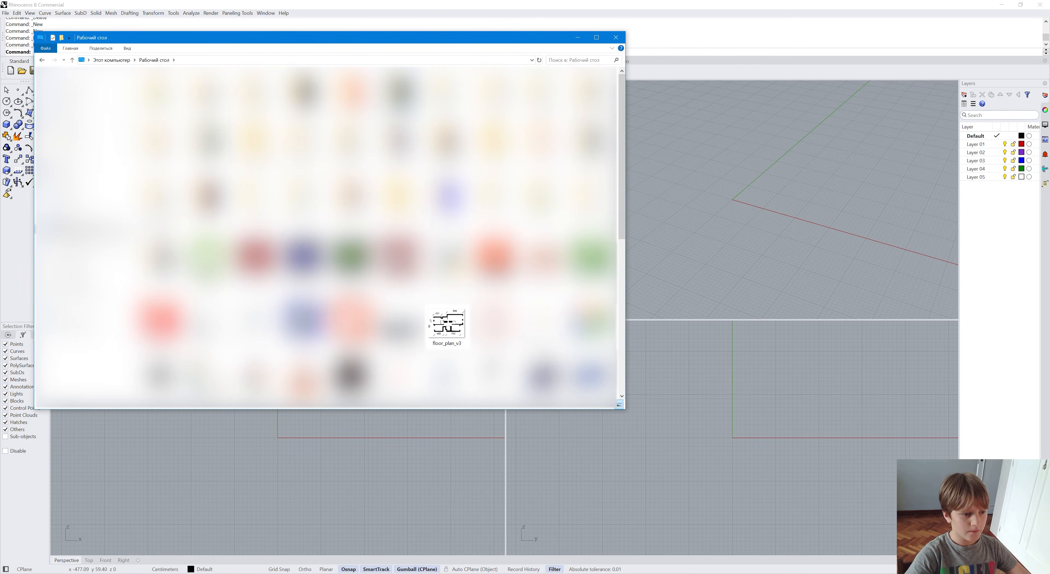
left_click(444, 320)
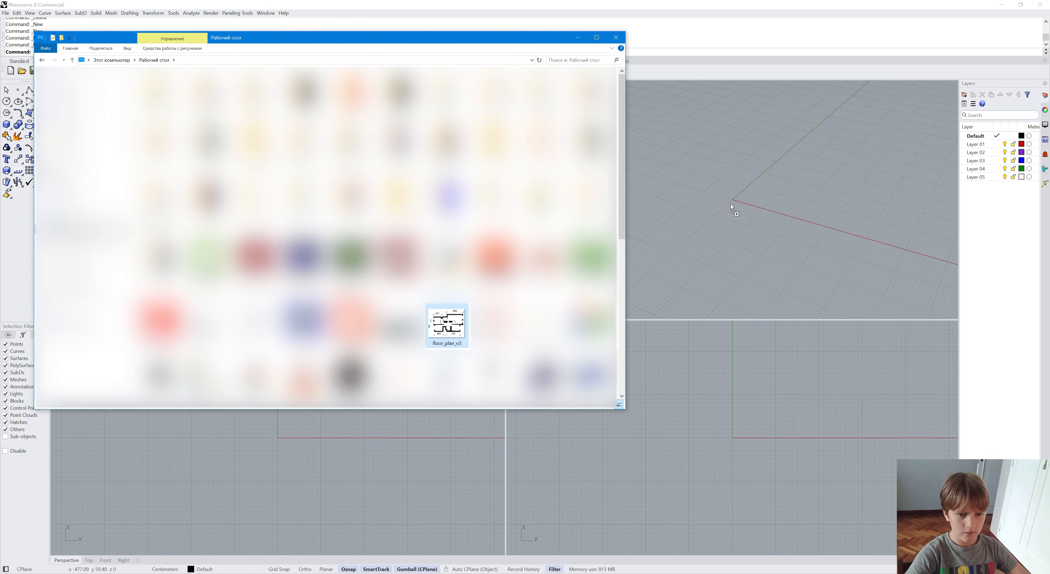
left_click_drag(731, 205, 731, 204)
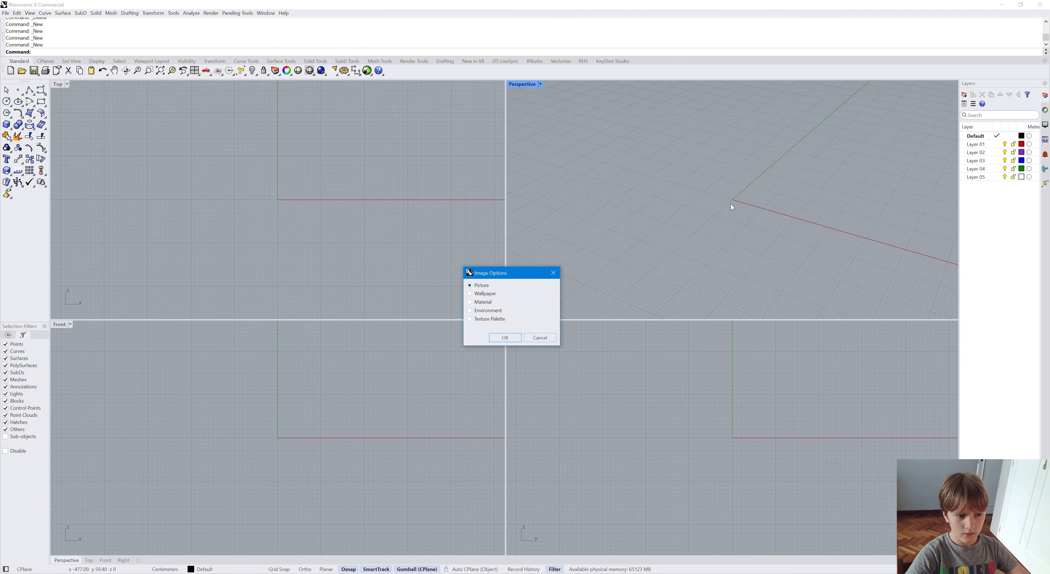
mouse_move(503, 271)
left_mouse_down()
mouse_move(669, 194)
mouse_move(474, 153)
mouse_move(467, 275)
mouse_move(487, 281)
left_mouse_up()
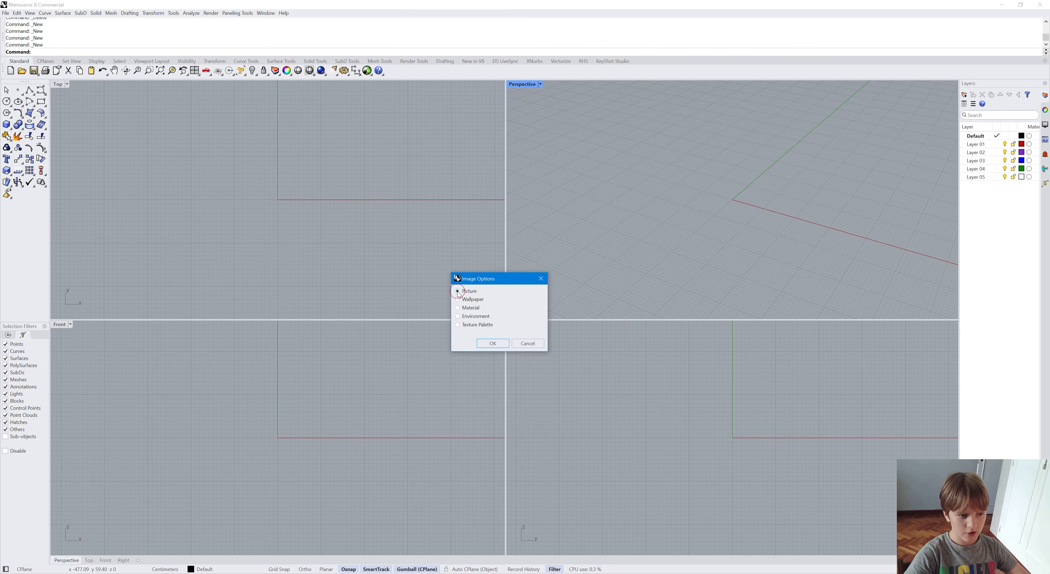
left_click(493, 343)
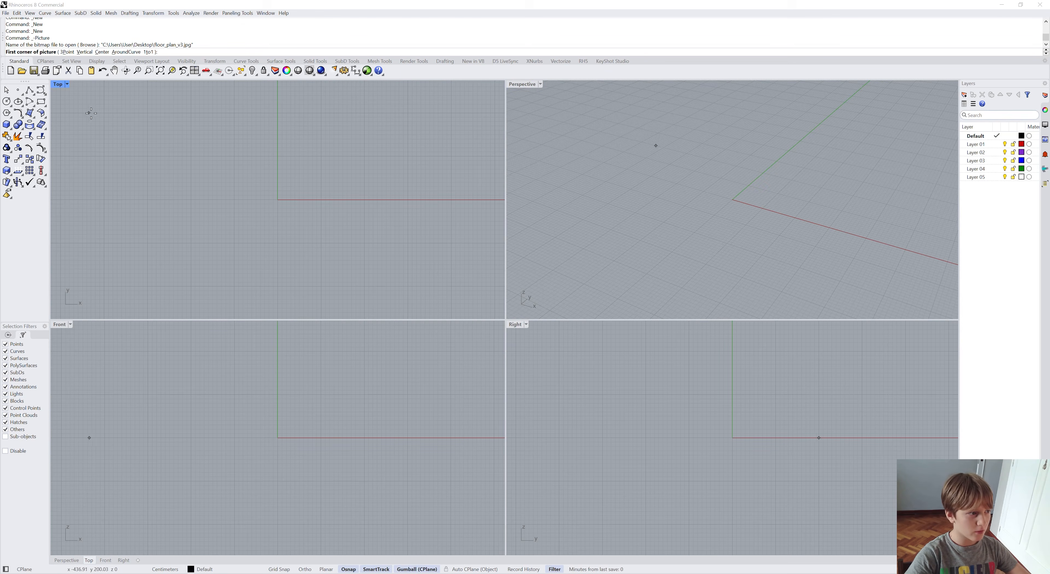
left_click(109, 118)
left_click(250, 224)
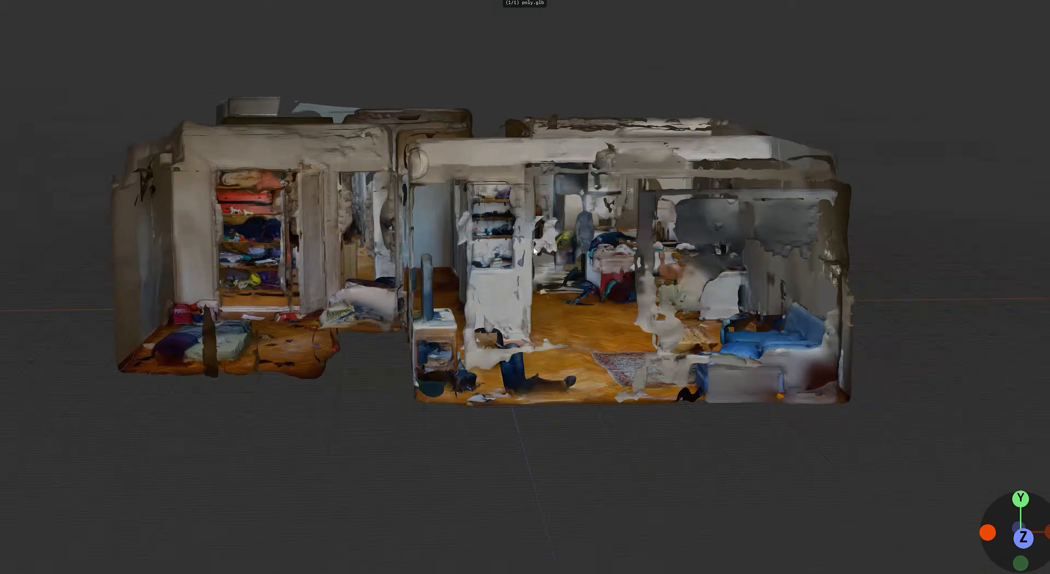
Step: Examine the 3D apartment scan poly.glb in the model viewer, looking at its rooms from several angles and distances
scroll(533, 247, "up", 7)
left_click_drag(586, 310, 347, 391)
scroll(669, 350, "down", 4)
left_click_drag(660, 353, 667, 302)
scroll(542, 281, "up", 5)
scroll(636, 350, "down", 8)
left_click_drag(605, 392, 488, 439)
scroll(646, 417, "down", 4)
left_click_drag(647, 417, 501, 295)
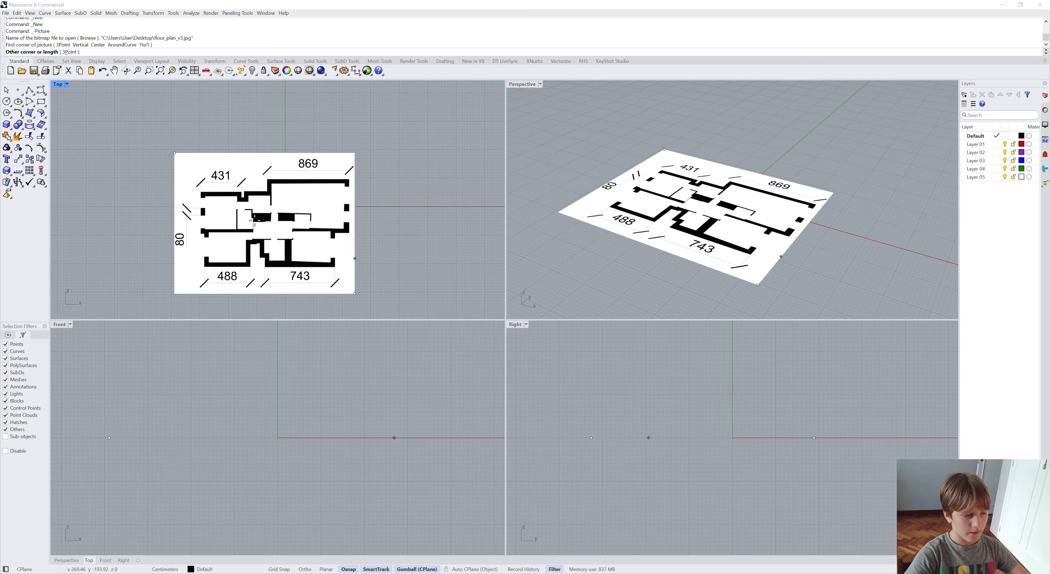
Step: Place the picture's opposite corner and draw a horizontal 869 cm reference polyline above the floor plan in the Top view
left_click(377, 256)
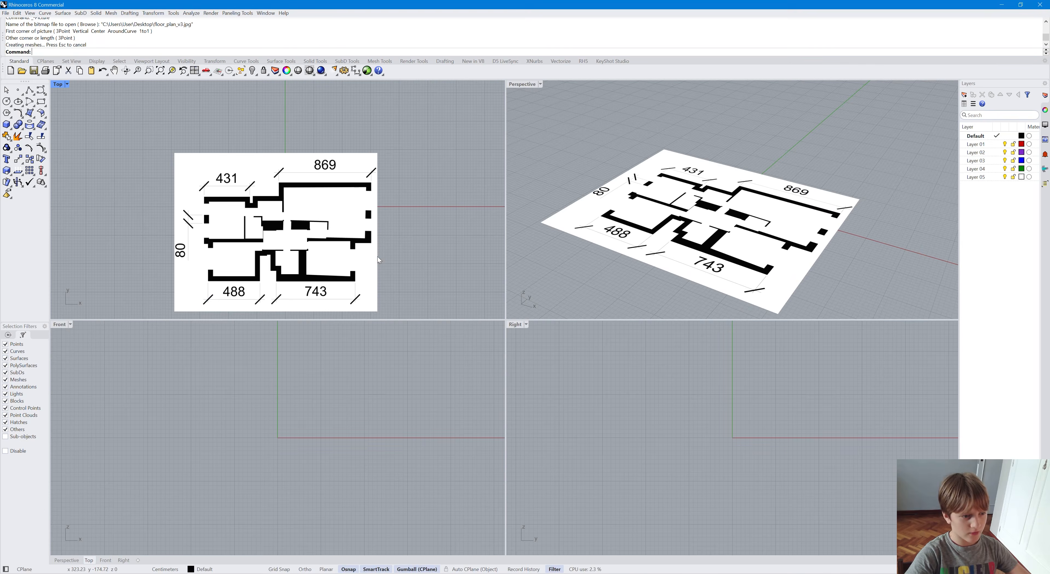
scroll(367, 206, "down", 2)
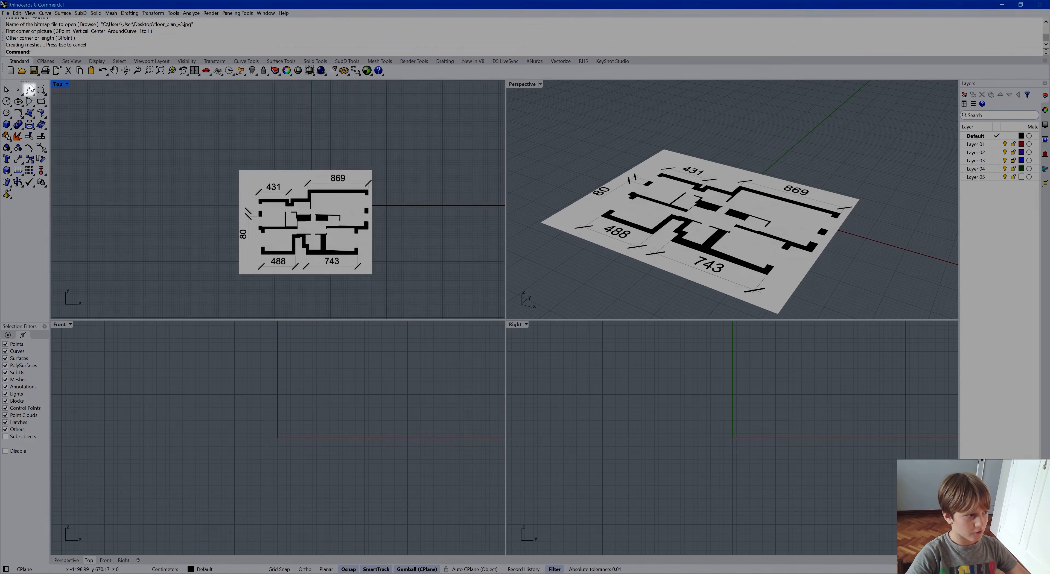
left_click(29, 89)
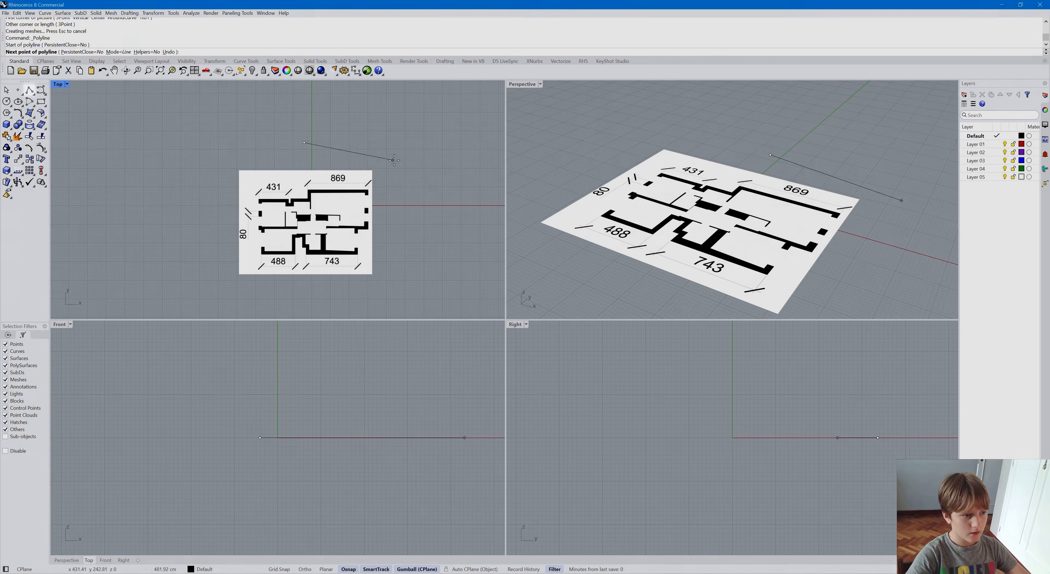
left_click(304, 143)
type("869")
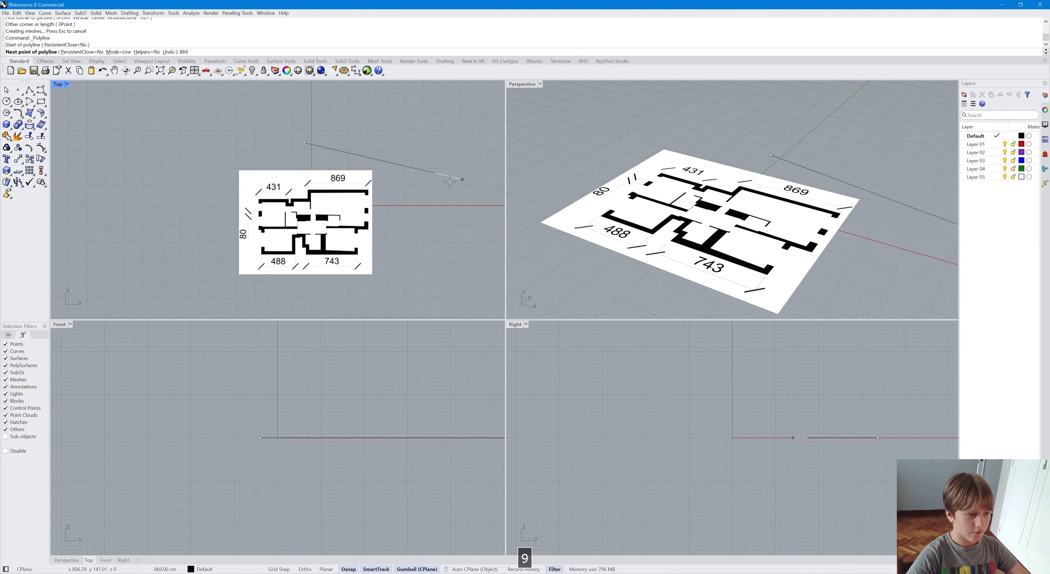
key("F8")
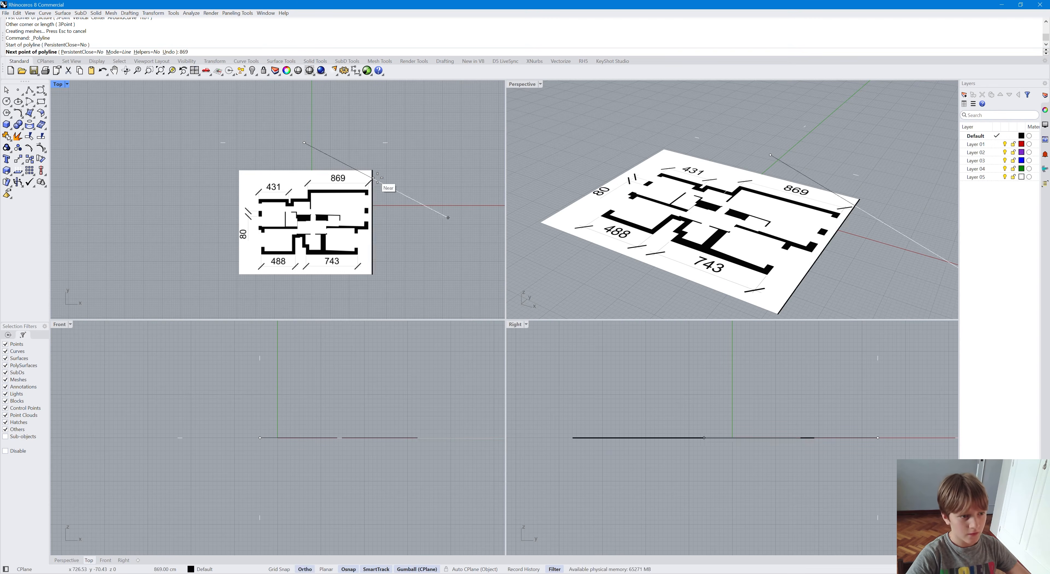
left_click(484, 209, "shift")
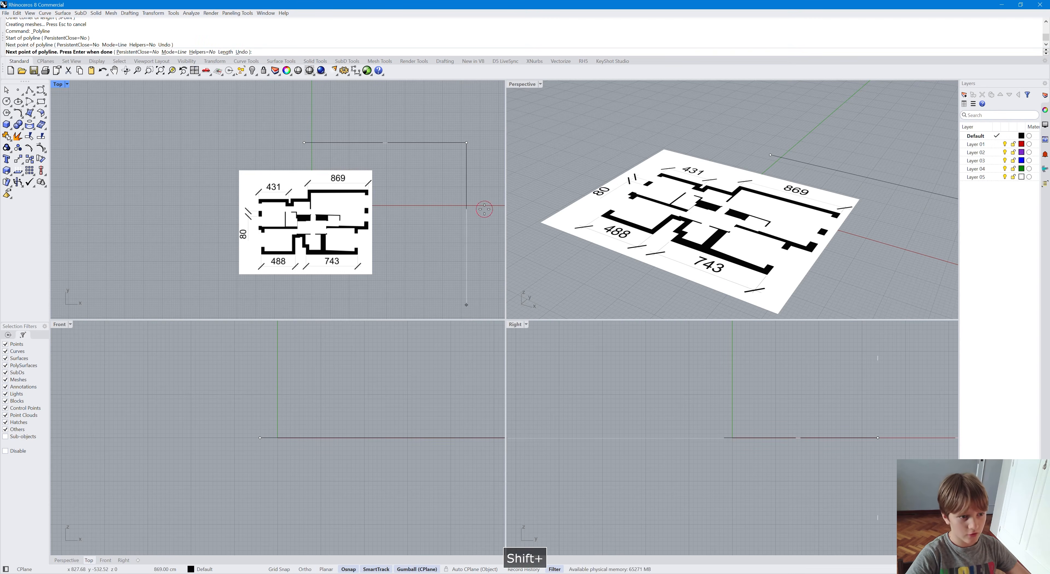
right_click(446, 241)
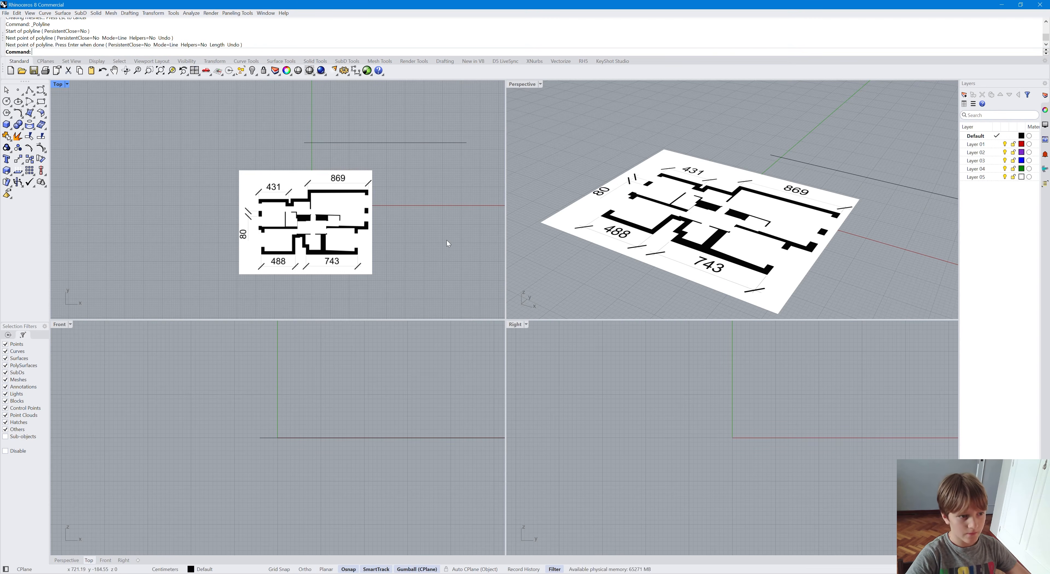
Step: Scale the floor plan picture up uniformly and move it so its 869 dimension roughly matches the reference line
left_click(333, 261)
left_click_drag(239, 222, 186, 212, "shift")
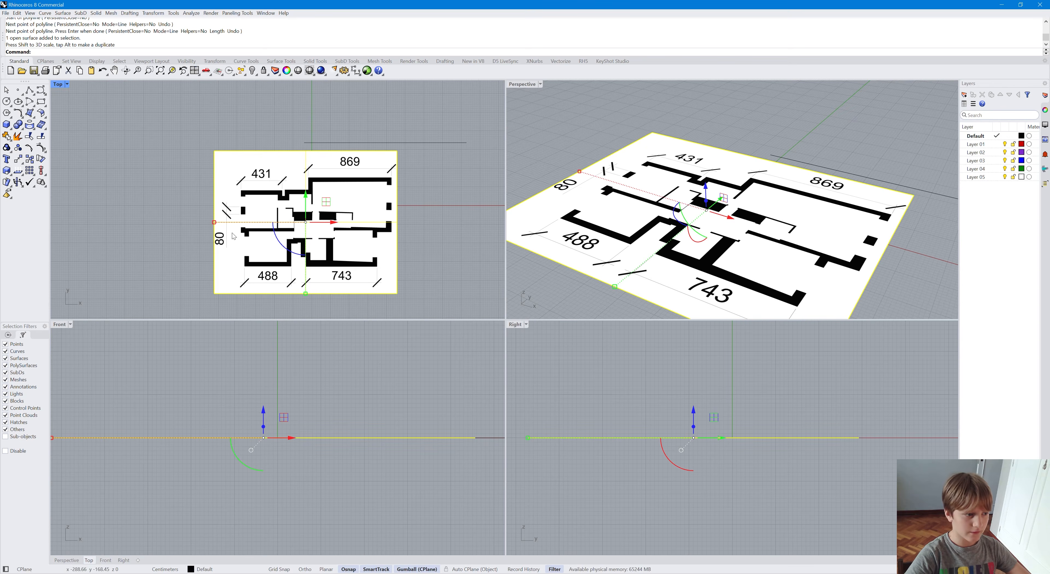
left_click_drag(213, 225, 114, 208, "shift")
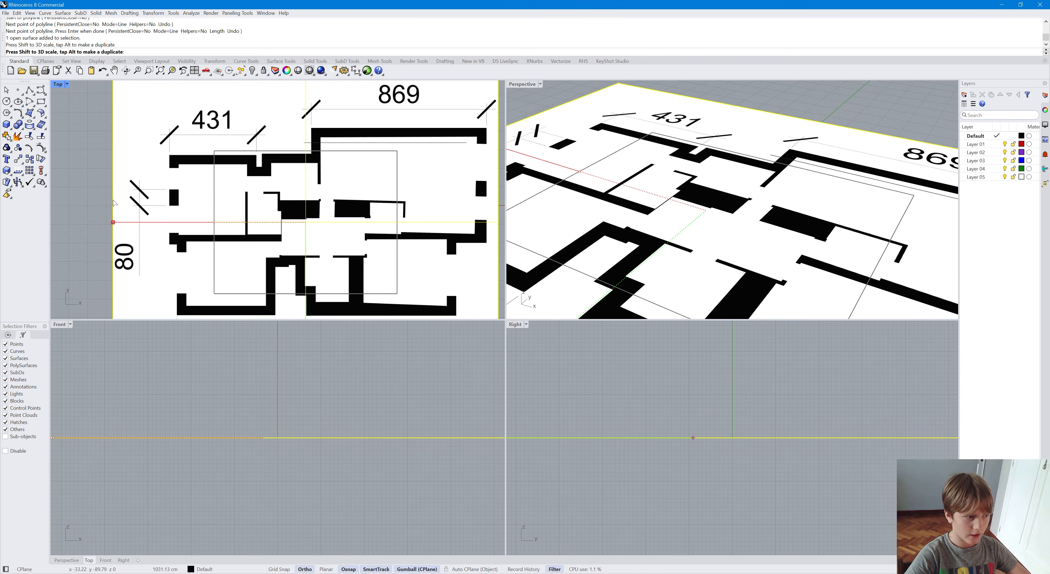
left_click_drag(326, 202, 309, 216)
left_click_drag(99, 240, 118, 244, "shift")
left_click_drag(320, 223, 324, 220)
left_click_drag(109, 238, 113, 238, "shift")
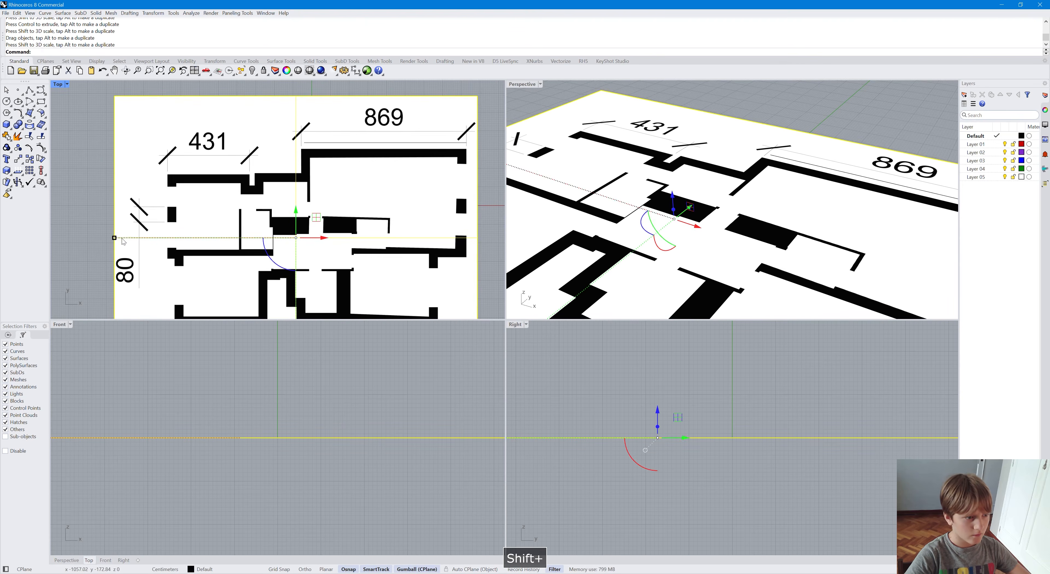
Step: Fine-tune the picture's position and uniform scale until the 869 dimension spans exactly the reference line, and deselect it
scroll(279, 204, "up", 2)
left_click_drag(321, 227, 324, 225)
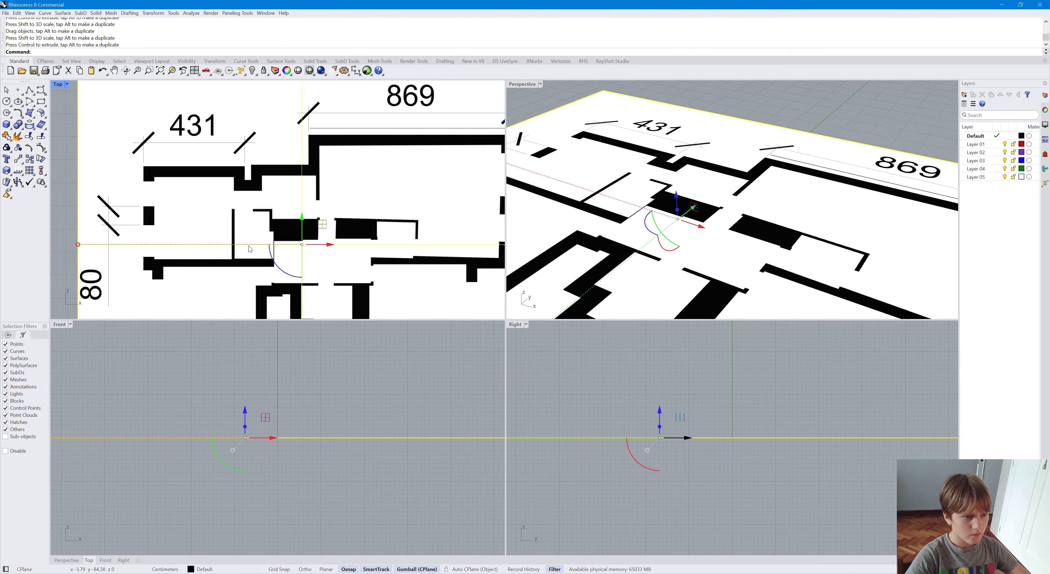
scroll(214, 205, "down", 2)
scroll(381, 181, "up", 2)
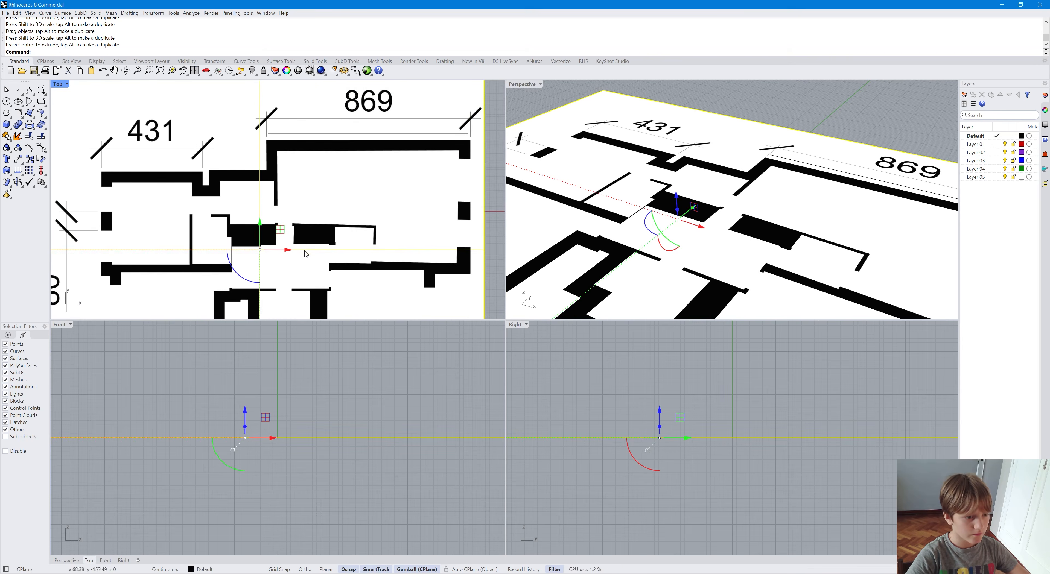
scroll(157, 256, "down", 1)
left_click_drag(82, 255, 85, 254, "shift")
scroll(342, 232, "up", 2)
left_click_drag(255, 263, 236, 227)
scroll(333, 205, "down", 5)
left_click(420, 175)
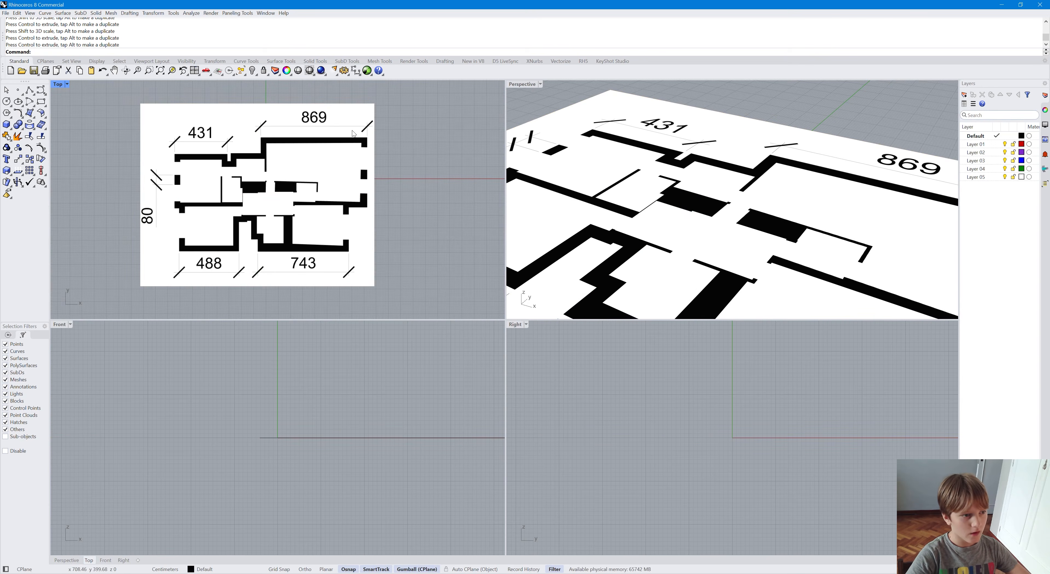
Step: Delete the 869 cm reference line and keep the floor plan picture
left_click_drag(379, 97, 246, 257)
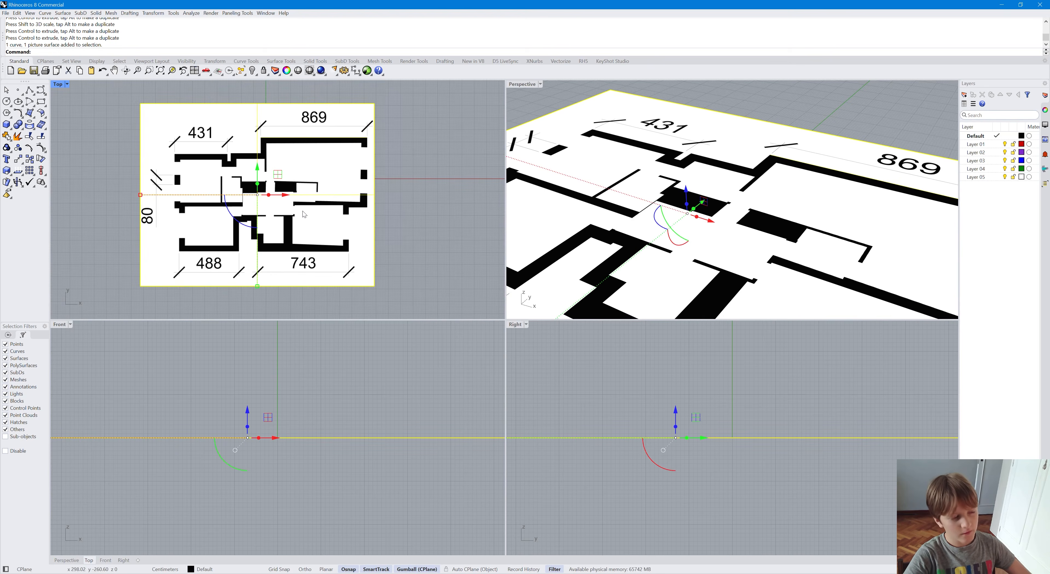
left_click(321, 218, "ctrl")
key("Delete")
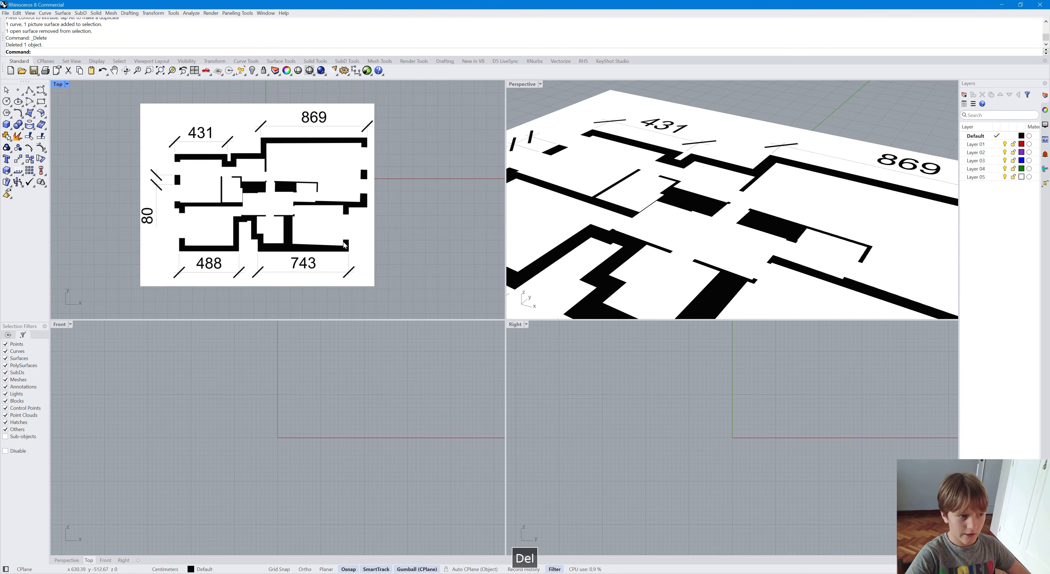
Step: Maximize the Top view and start a wall polyline at the 869 wall's outer right corner, tracing around its short return with Ortho as needed
scroll(353, 148, "up", 1)
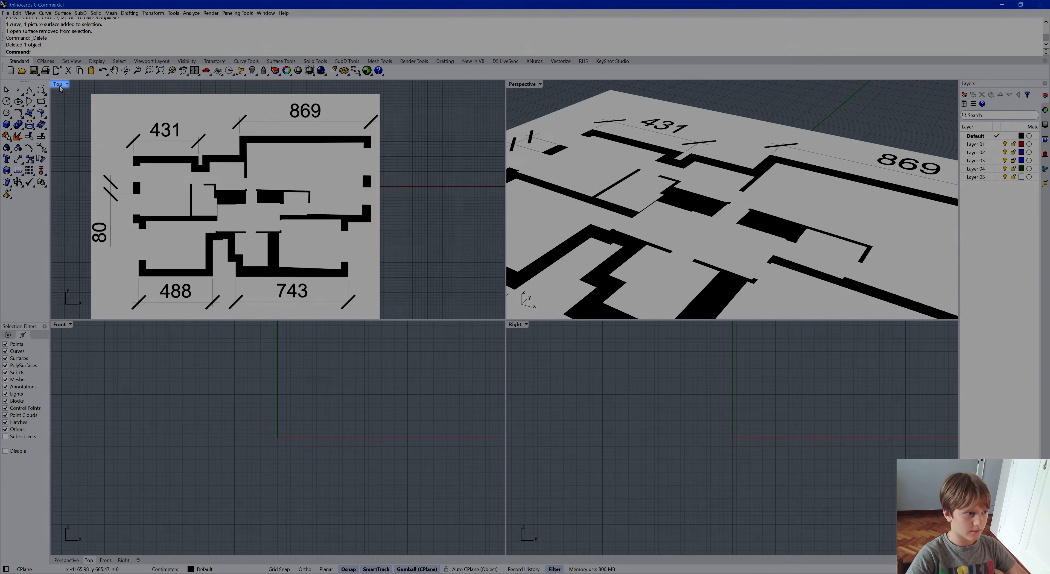
double_click(58, 83)
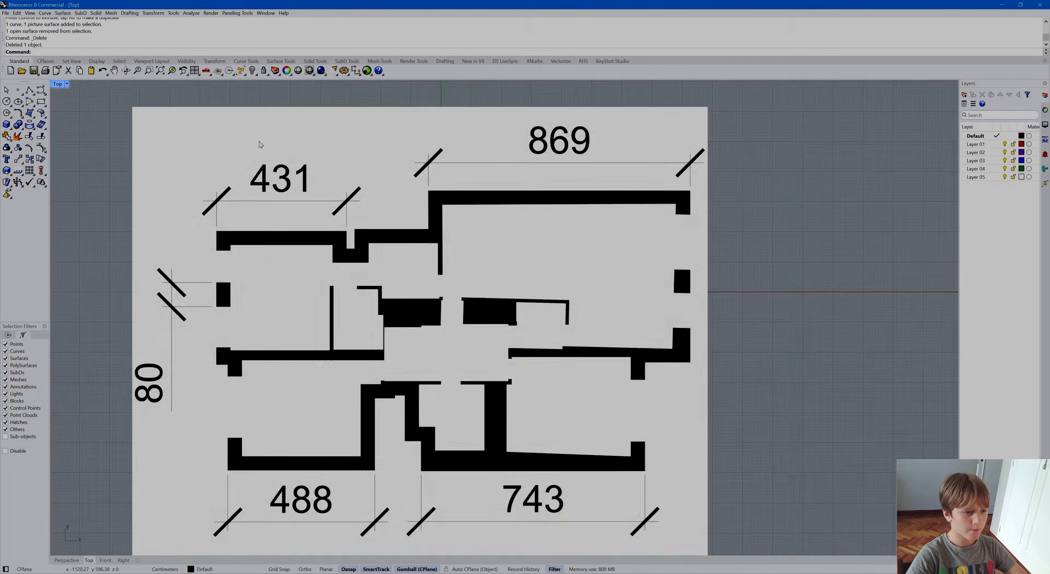
scroll(508, 190, "down", 4)
scroll(636, 163, "up", 2)
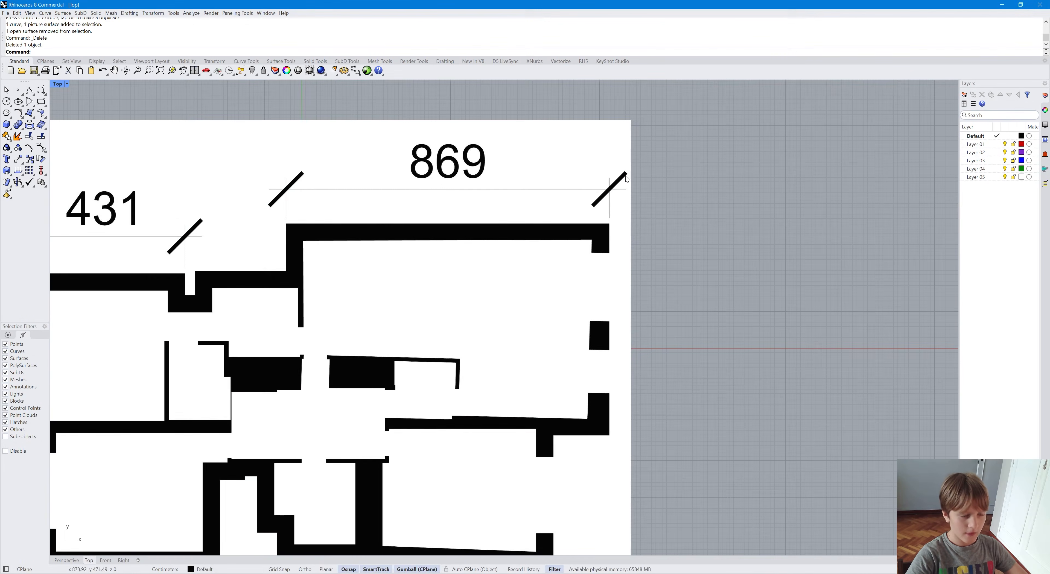
scroll(598, 228, "up", 5)
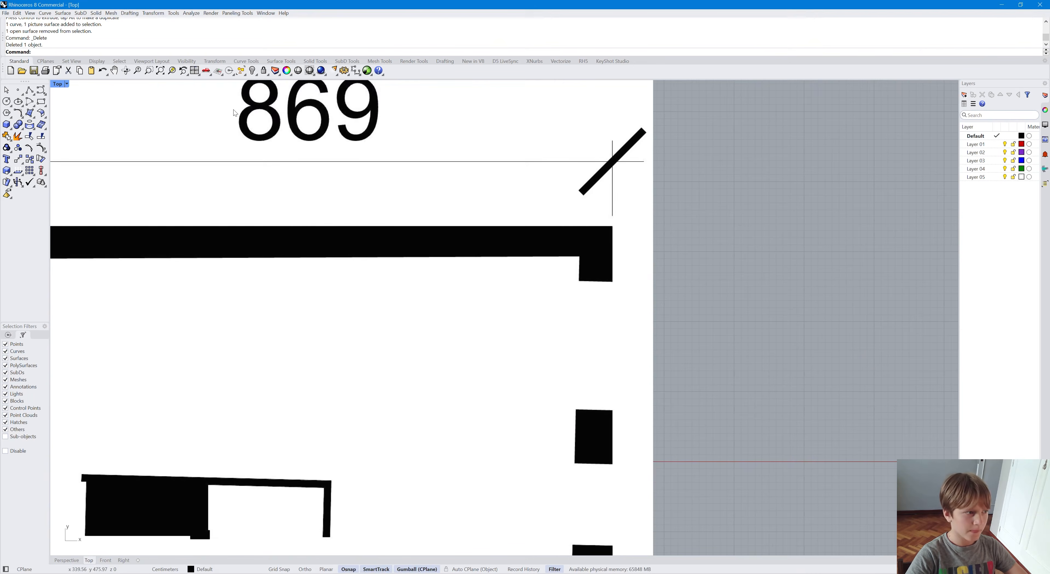
left_click(29, 90)
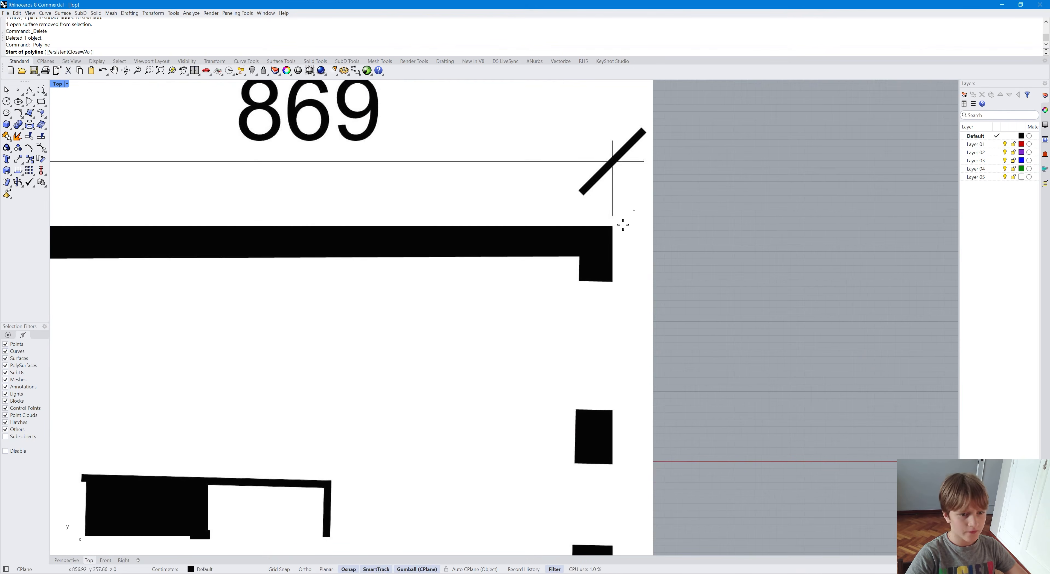
scroll(612, 224, "up", 6)
left_click(603, 221)
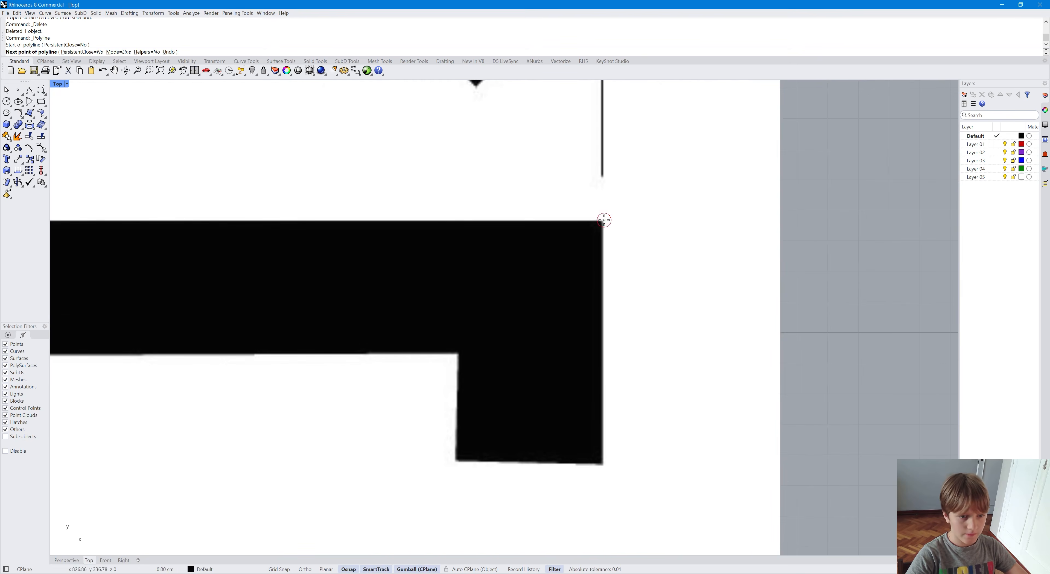
key("F8")
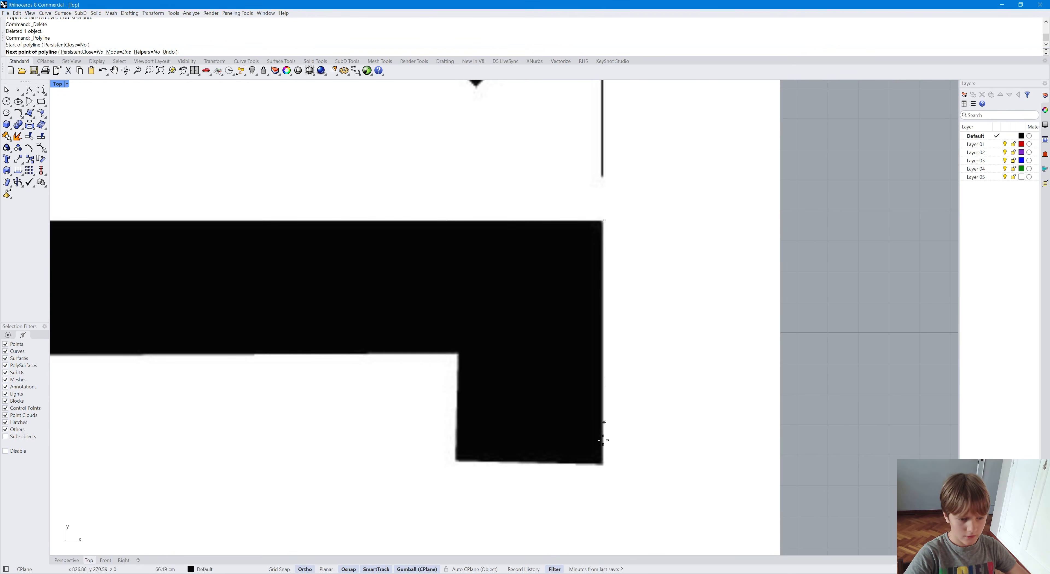
left_click(604, 464)
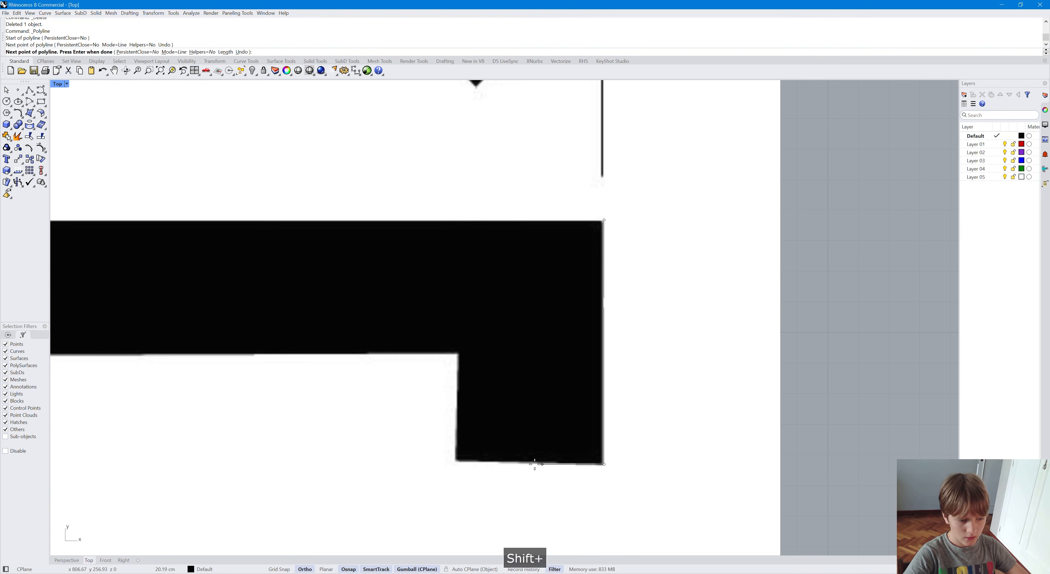
left_click(455, 475)
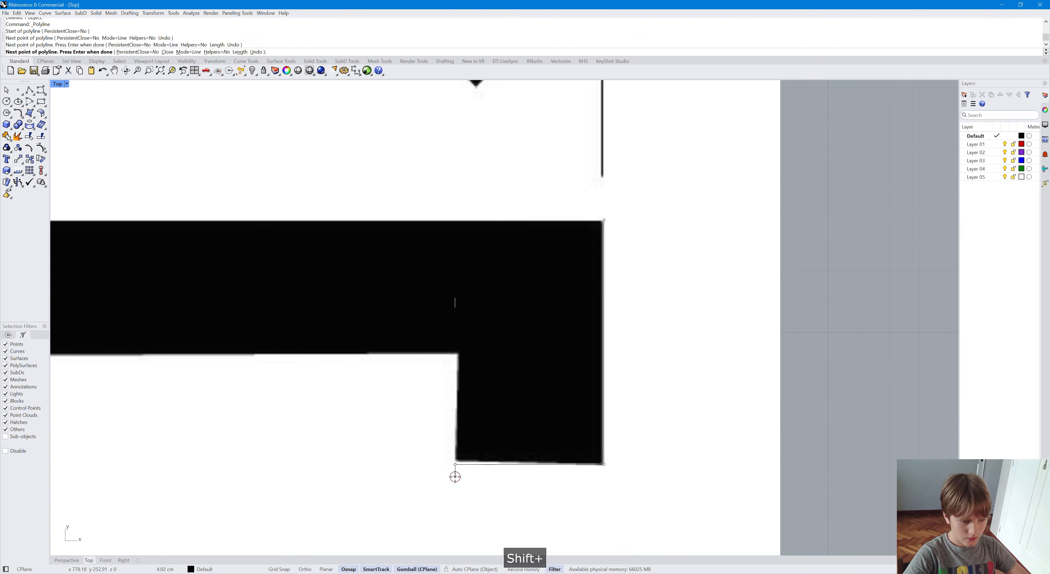
left_click(464, 355)
Step: Trace the polyline along the 869 wall's inner edge to the left corner, then down and around the thin partition's end to the junction
scroll(560, 378, "down", 14)
scroll(64, 390, "up", 11)
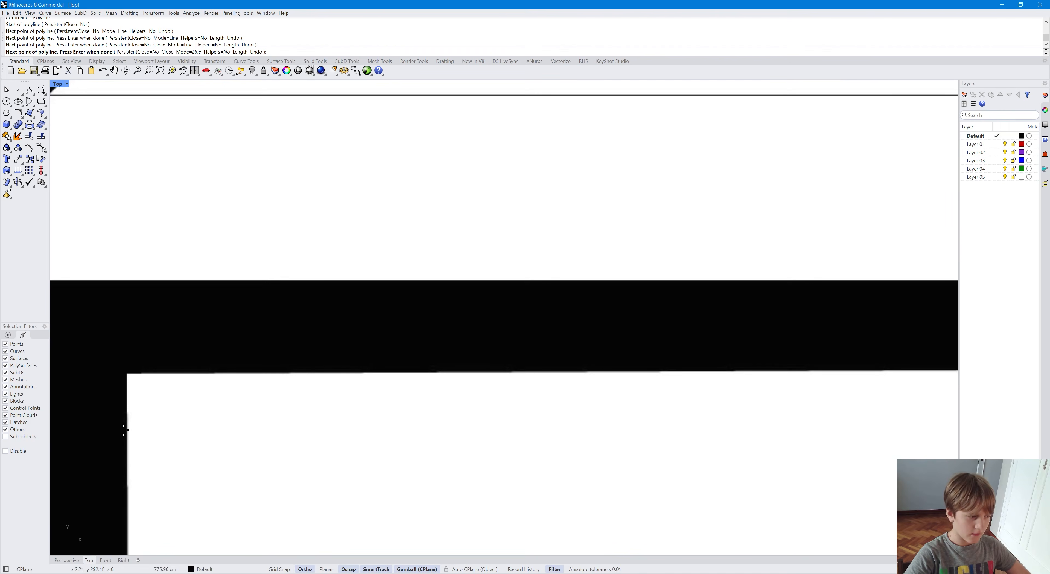
key("F8")
scroll(127, 362, "up", 4)
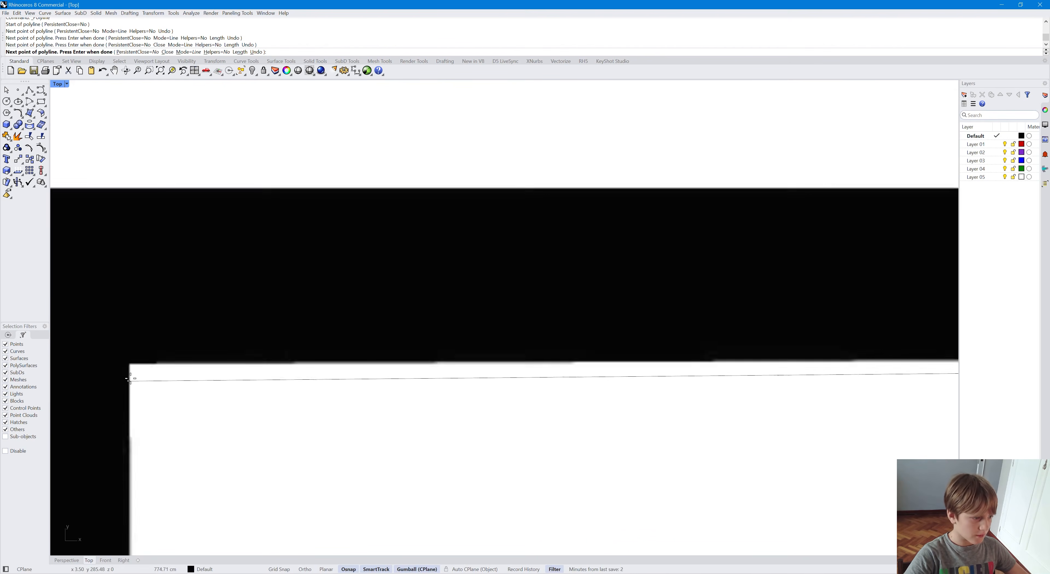
left_click(128, 361)
scroll(171, 265, "down", 4)
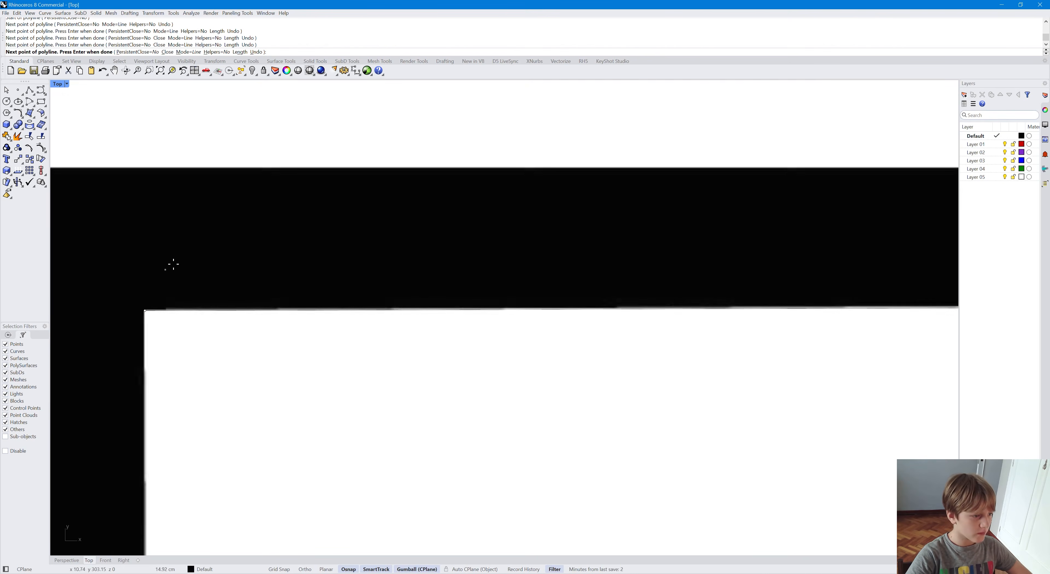
scroll(211, 261, "down", 3)
key("F8")
scroll(206, 406, "up", 6)
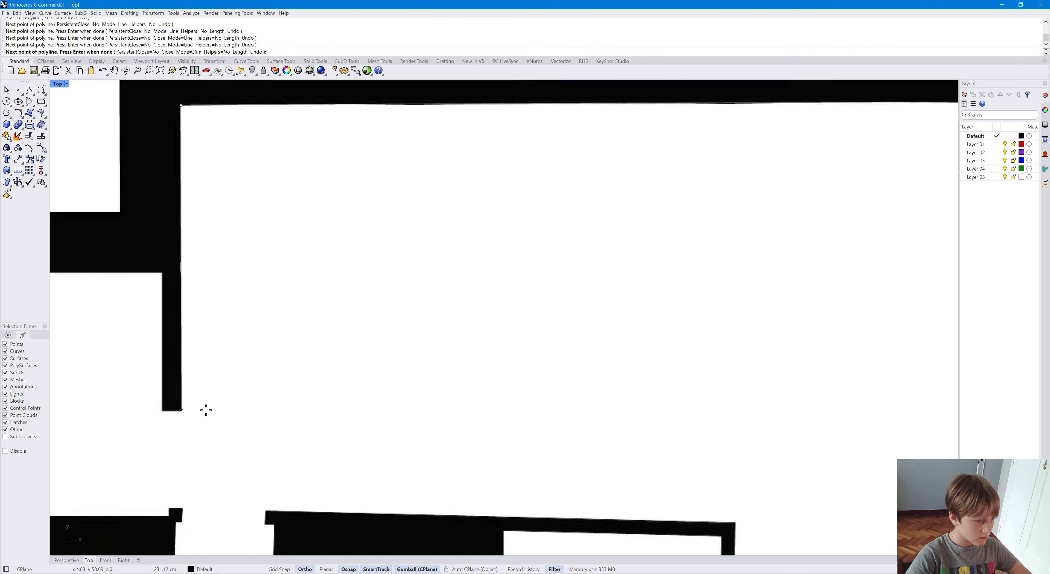
left_click(196, 412)
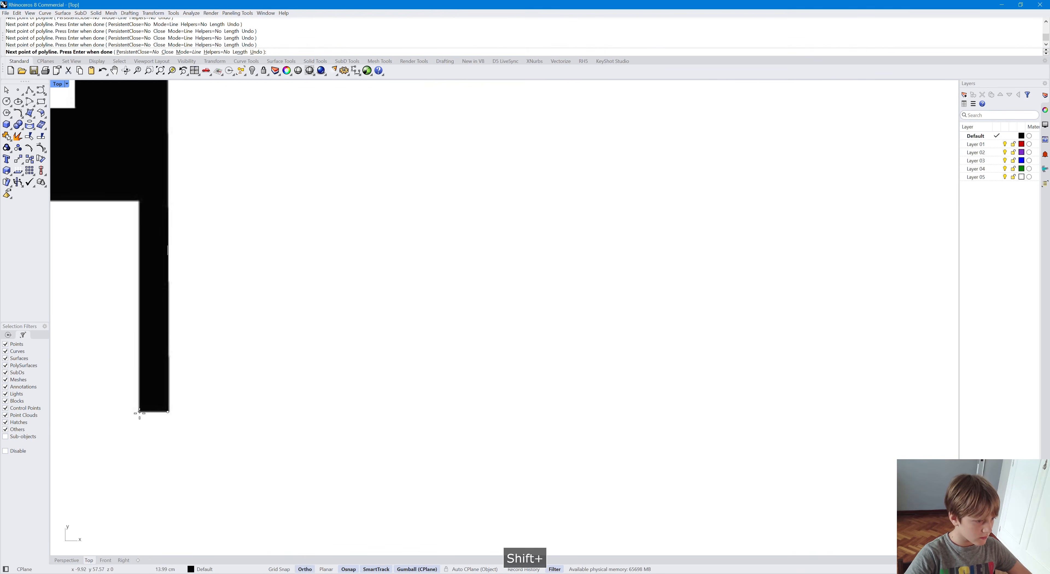
left_click(139, 412)
left_click(179, 199, "shift")
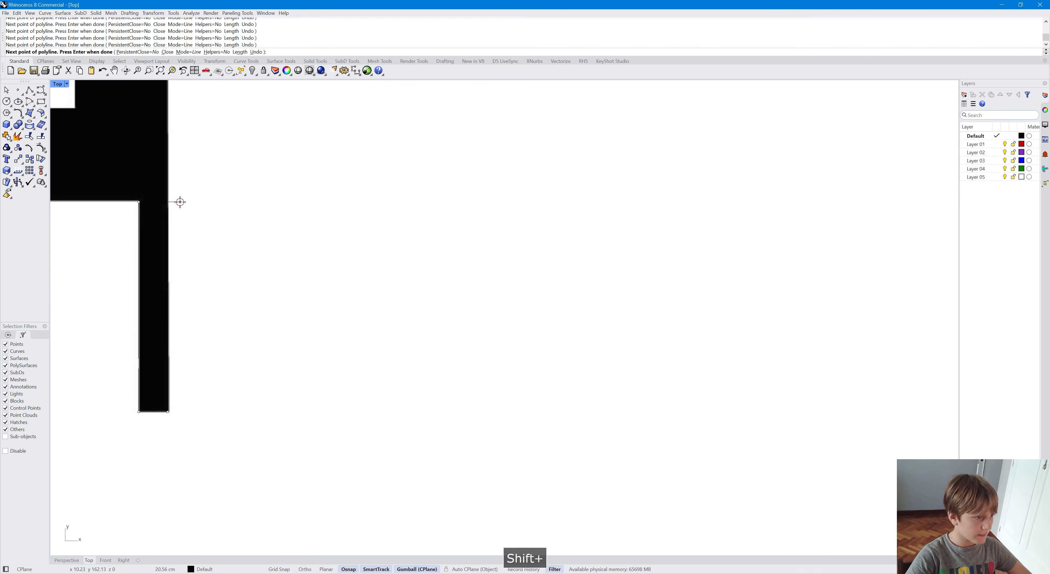
Step: Continue the polyline left along the lower wall section's inner edge and around the underside of the block below the recess
scroll(394, 244, "down", 10)
scroll(253, 227, "up", 10)
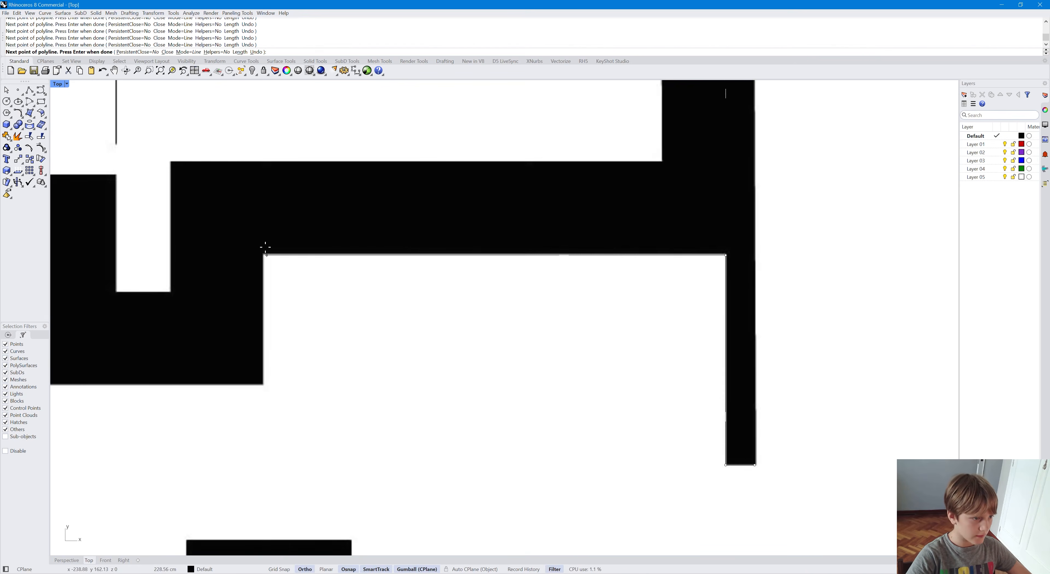
left_click(264, 262)
left_click(264, 384, "shift")
scroll(417, 389, "down", 9)
scroll(274, 384, "up", 12)
left_click(275, 401)
left_click(275, 225, "shift")
Step: Trace the 431 wall's inner edge leftward and go around its short return up to the outer corner
scroll(428, 233, "down", 10)
scroll(161, 222, "up", 10)
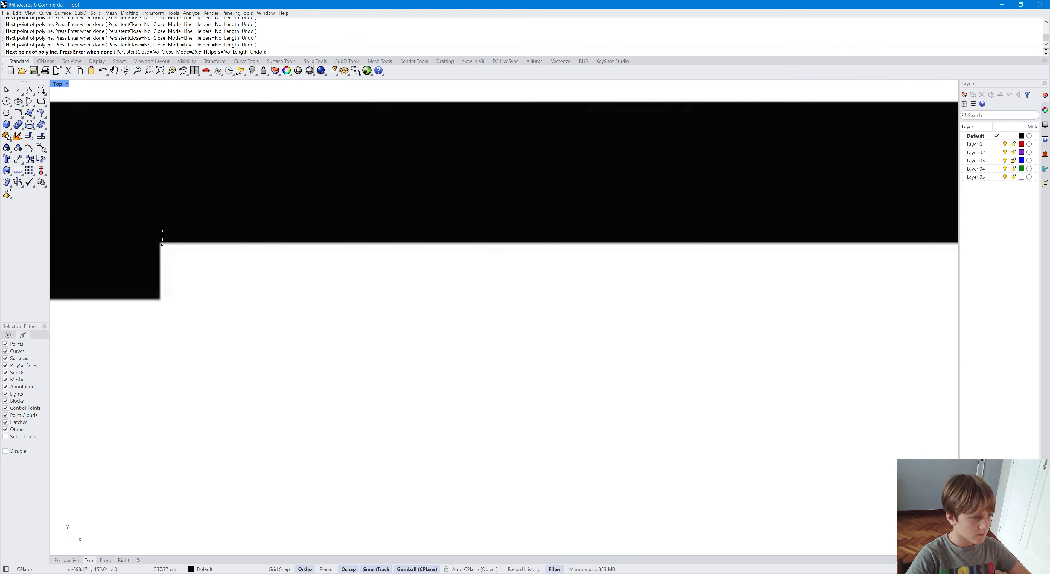
left_click(162, 241, "shift")
left_click(173, 300, "shift")
right_click_drag(173, 300, 344, 324)
left_click(189, 323, "shift")
left_click(189, 125, "shift")
Step: Trace the 431 wall's outer edge to the recess and follow the recess down, across and back up
scroll(309, 206, "down", 10)
left_click(427, 198, "shift")
left_click(427, 344, "shift")
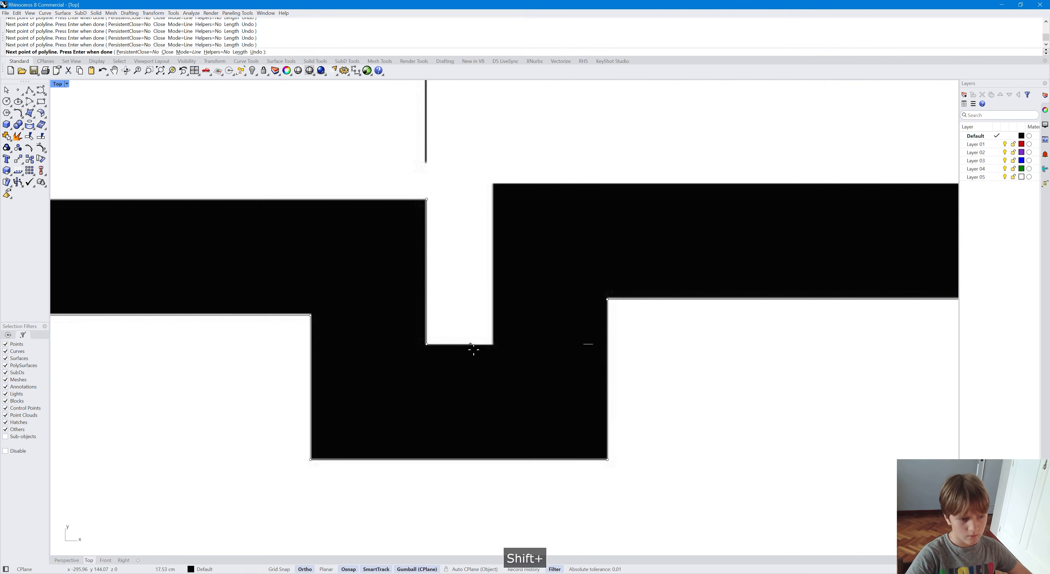
left_click(494, 345, "shift")
left_click(494, 183, "shift")
Step: Trace the remaining outer edge up to and along the 869 wall, closing the polyline at its starting corner
scroll(502, 187, "down", 8)
scroll(340, 358, "up", 10)
left_click(338, 355, "shift")
scroll(353, 362, "down", 8)
left_click(347, 191, "shift")
scroll(377, 190, "down", 8)
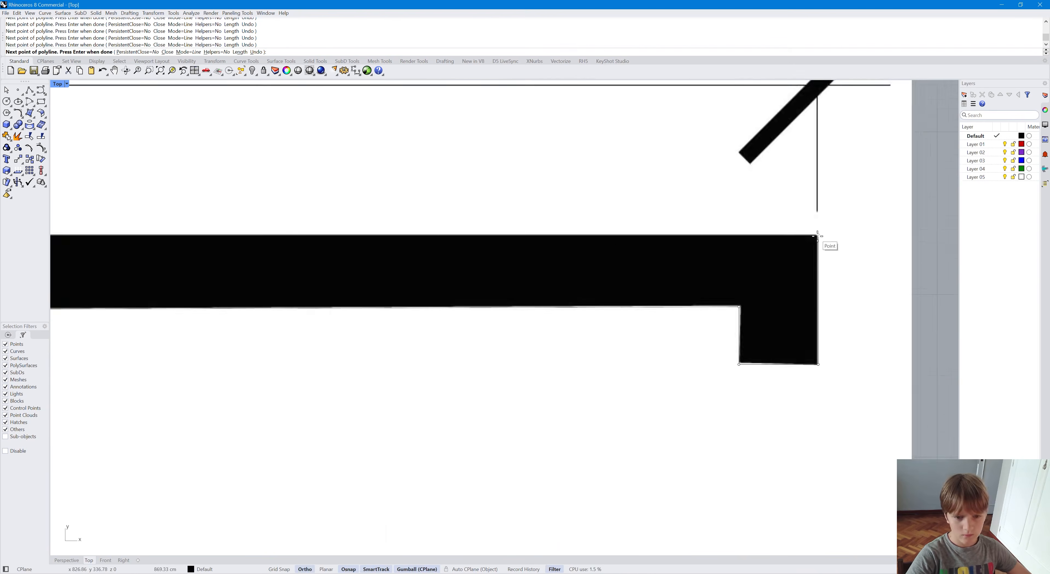
left_click(817, 235, "shift")
scroll(774, 226, "down", 12)
scroll(165, 231, "down", 4)
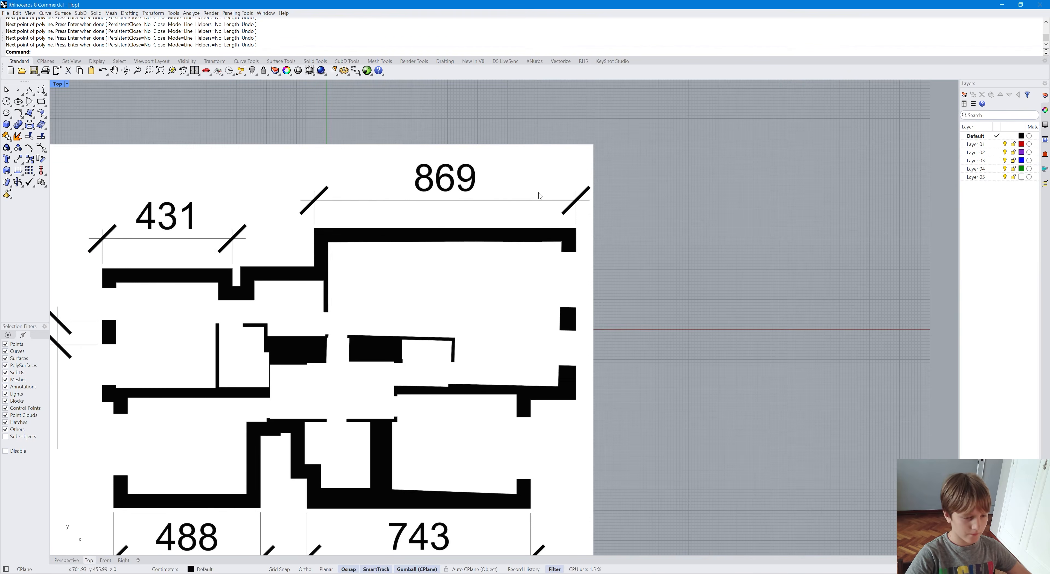
Step: Draw a rectangle of about 46 by 80 cm over the isolated wall pier beside the 80 dimension
scroll(539, 196, "down", 3)
scroll(262, 289, "up", 12)
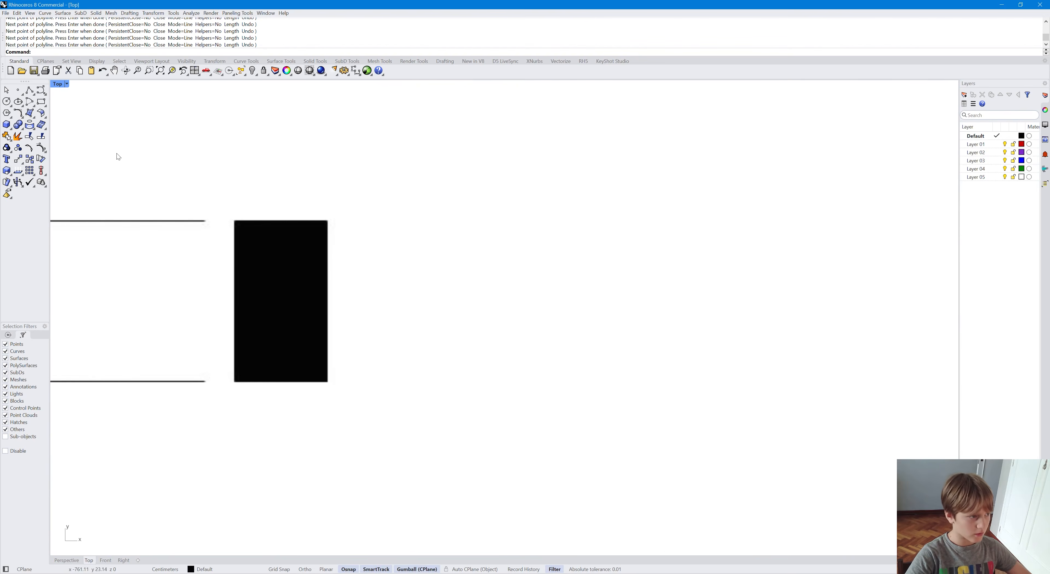
left_click(42, 102)
scroll(276, 178, "up", 5)
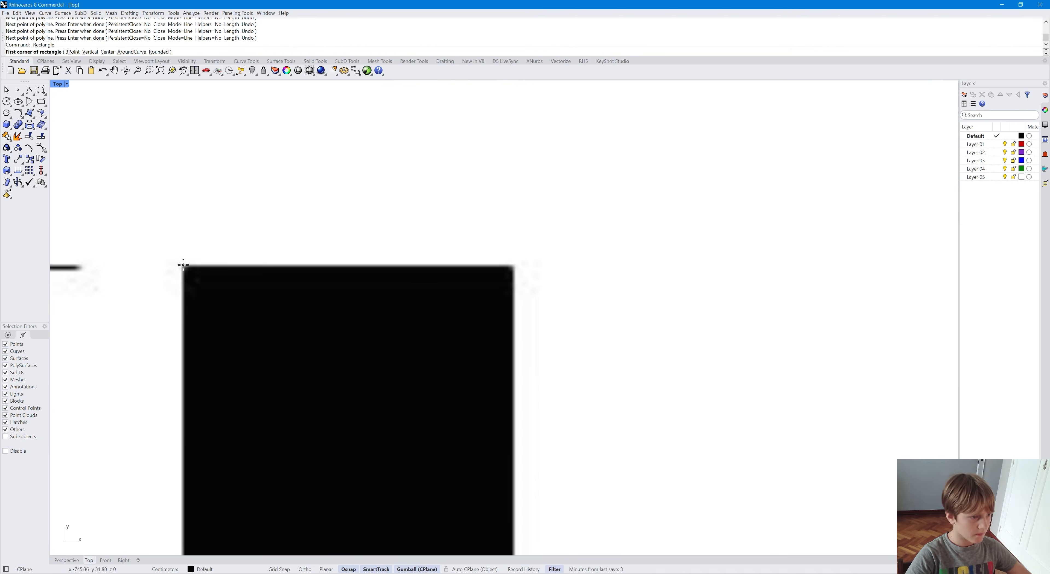
left_click(182, 265)
scroll(359, 230, "down", 3)
scroll(416, 497, "up", 4)
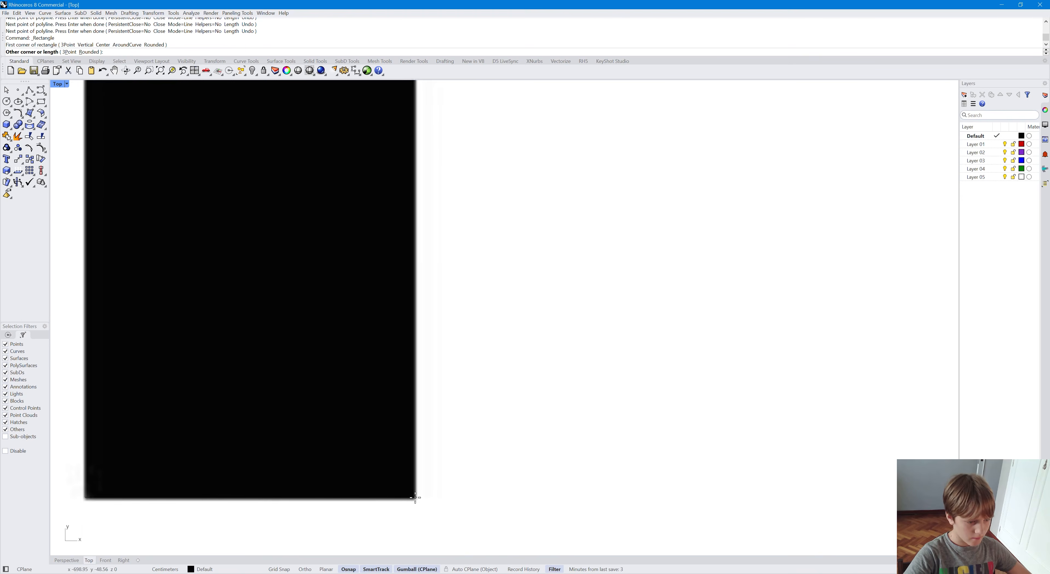
left_click(416, 500)
Step: Start a polyline on the left end of the wall below the pier, tracing its outer side and the short underside up to the stub
scroll(319, 413, "down", 8)
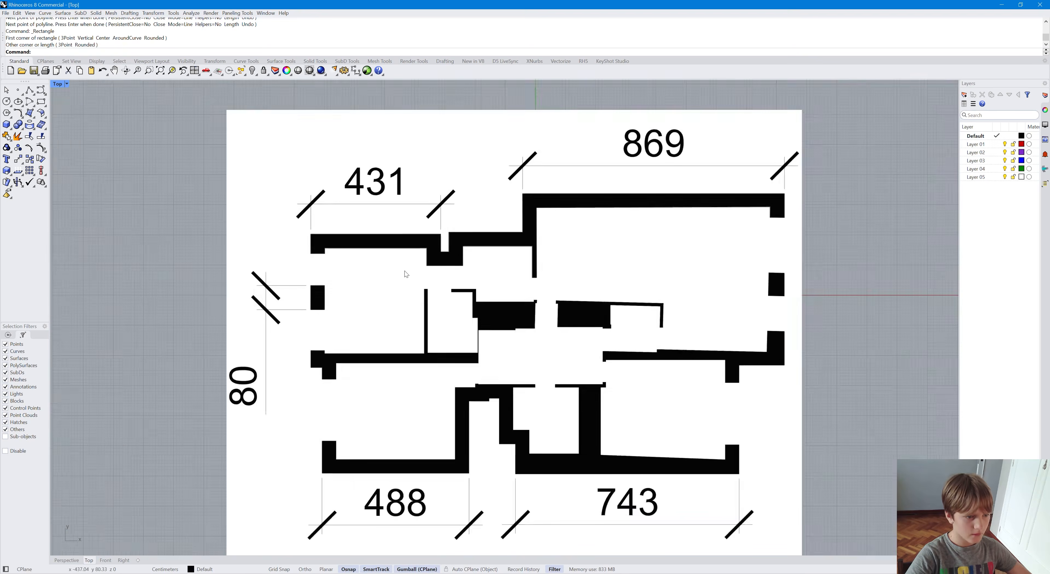
scroll(458, 371, "up", 3)
scroll(459, 371, "up", 1)
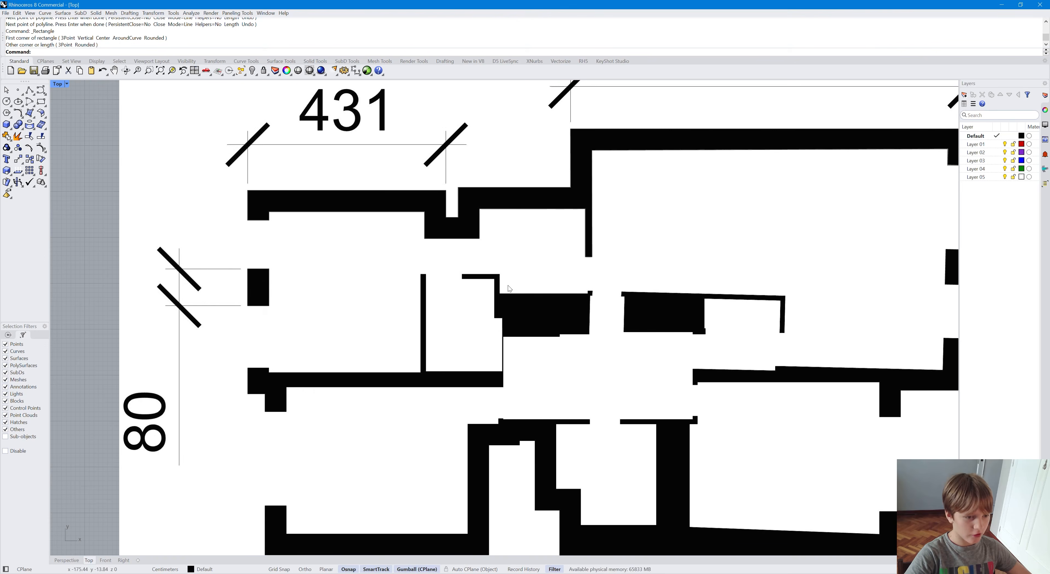
type("pl")
key("Return")
scroll(248, 369, "up", 15)
left_click(204, 331)
scroll(204, 332, "down", 9)
scroll(210, 428, "up", 4)
scroll(230, 409, "up", 10)
left_click(232, 398)
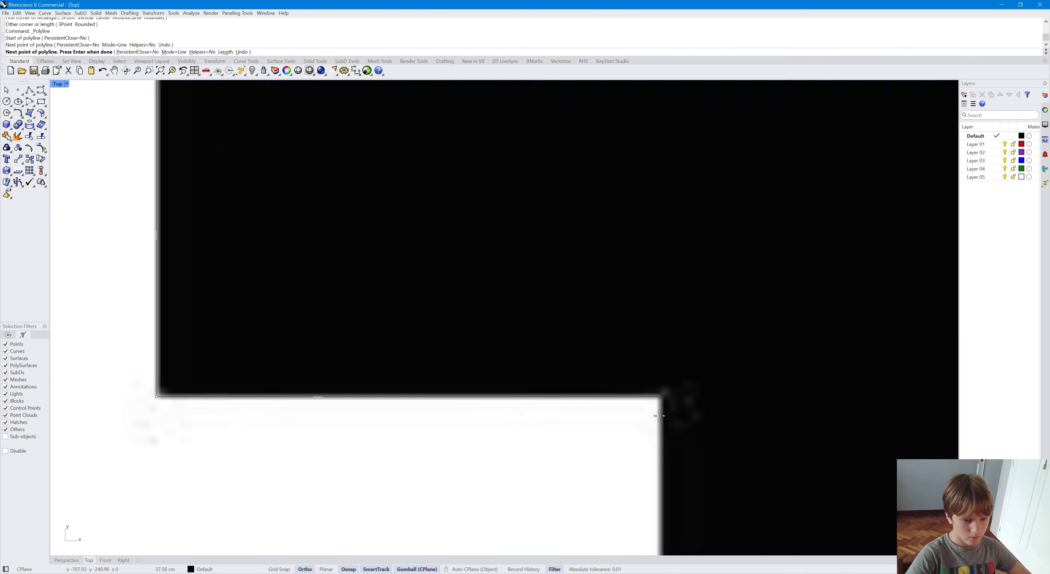
left_click(660, 398)
Step: Trace the polyline around the downward stub and along the wall's lower edge to its right end
scroll(664, 402, "down", 15)
left_click(476, 353)
left_click(707, 354)
scroll(602, 392, "down", 6)
left_click(656, 165)
scroll(426, 297, "down", 6)
scroll(654, 292, "up", 10)
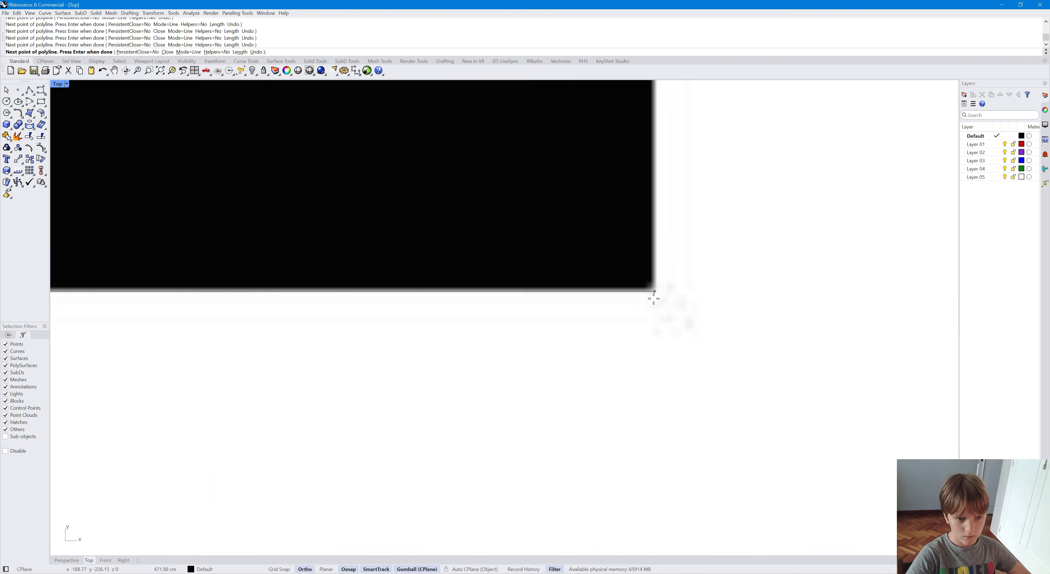
left_click(654, 297)
Step: Trace up the thin partition's right side and along the stepped underside of the left central black block
scroll(653, 297, "down", 10)
left_click(544, 113)
scroll(500, 246, "up", 6)
left_click(478, 259)
left_click(478, 185)
scroll(286, 265, "down", 12)
scroll(285, 304, "up", 8)
left_click(248, 302, "shift")
scroll(323, 384, "down", 10)
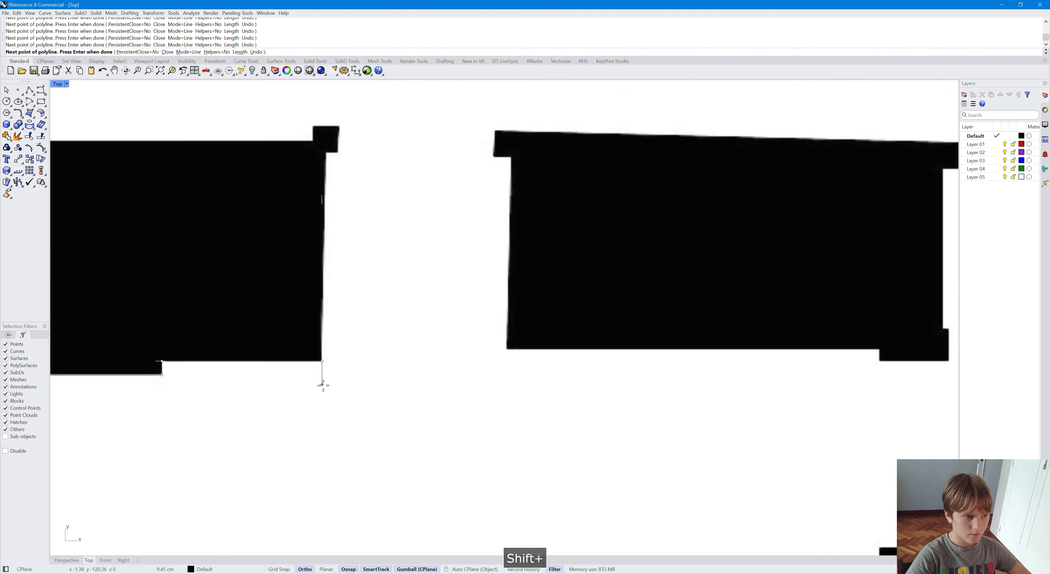
Step: Trace the left central block's slanted right side and the small square tab at its upper right corner
scroll(325, 262, "up", 15)
left_click(311, 266)
left_click(375, 266, "shift")
left_click(382, 124)
left_click(240, 122, "shift")
left_click(239, 202, "shift")
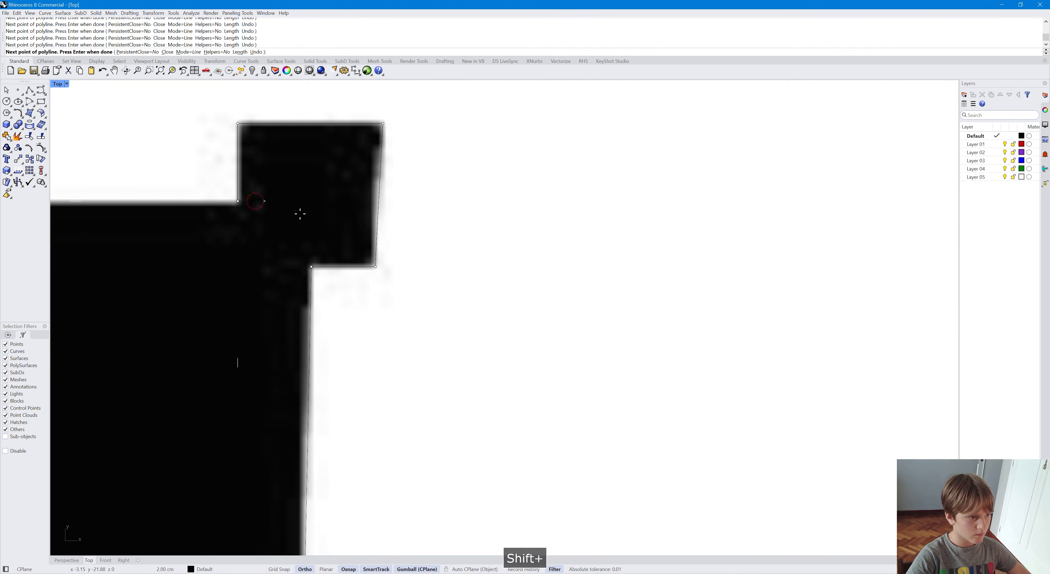
Step: Trace the central block's top edge, then the small L-shaped partition's outer side and around its free end
scroll(300, 213, "down", 12)
scroll(284, 300, "up", 10)
left_click(165, 337, "shift")
scroll(184, 326, "down", 12)
scroll(288, 174, "up", 10)
left_click(285, 194, "shift")
left_click(178, 188, "shift")
scroll(179, 200, "up", 12)
left_click(177, 335, "shift")
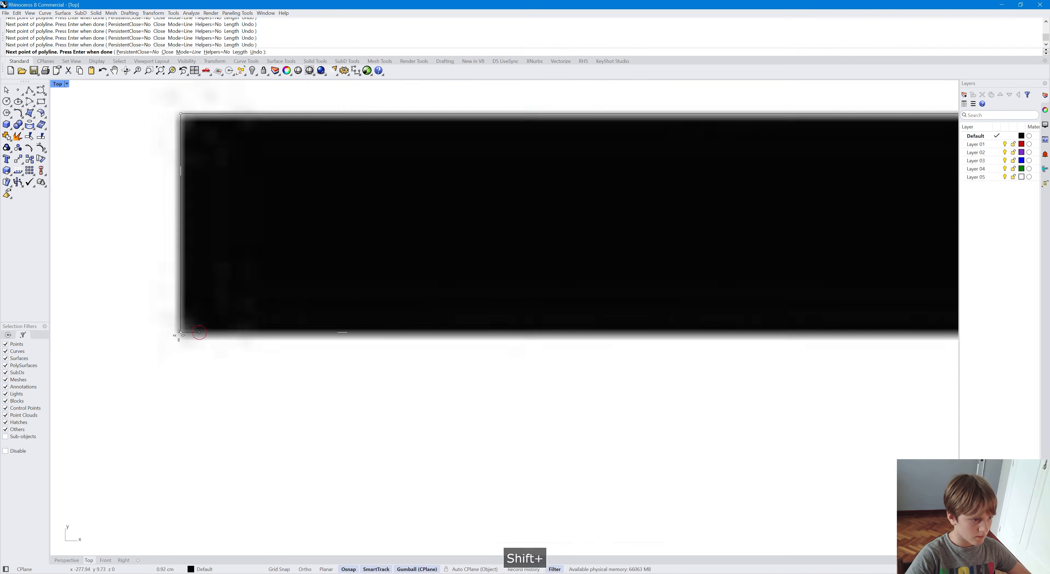
Step: Trace the L-shaped partition's inner side, the block's left step and the thin partition down to the long wall
scroll(177, 335, "down", 10)
left_click(430, 325, "shift")
scroll(430, 326, "down", 12)
left_click(342, 433, "shift")
left_click(573, 432, "shift")
scroll(568, 430, "down", 12)
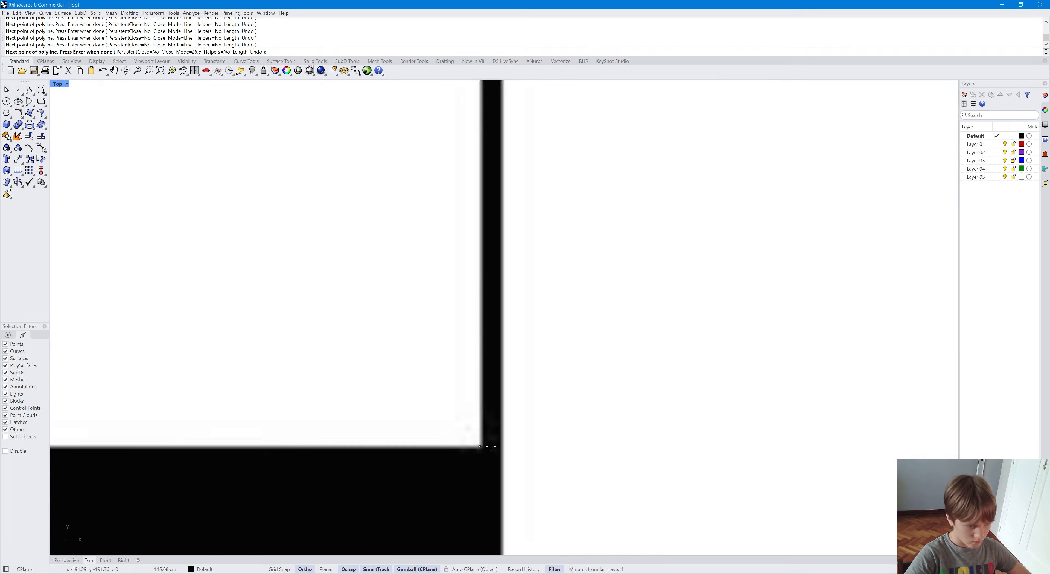
left_click(482, 447, "shift")
Step: Trace left along the long wall's upper edge and go up, over and down around the freestanding vertical partition
scroll(408, 440, "down", 10)
left_click(197, 463, "shift")
scroll(239, 111, "up", 12)
left_click(214, 143, "shift")
left_click(54, 143, "shift")
scroll(171, 141, "down", 12)
scroll(165, 482, "up", 10)
left_click(145, 513, "shift")
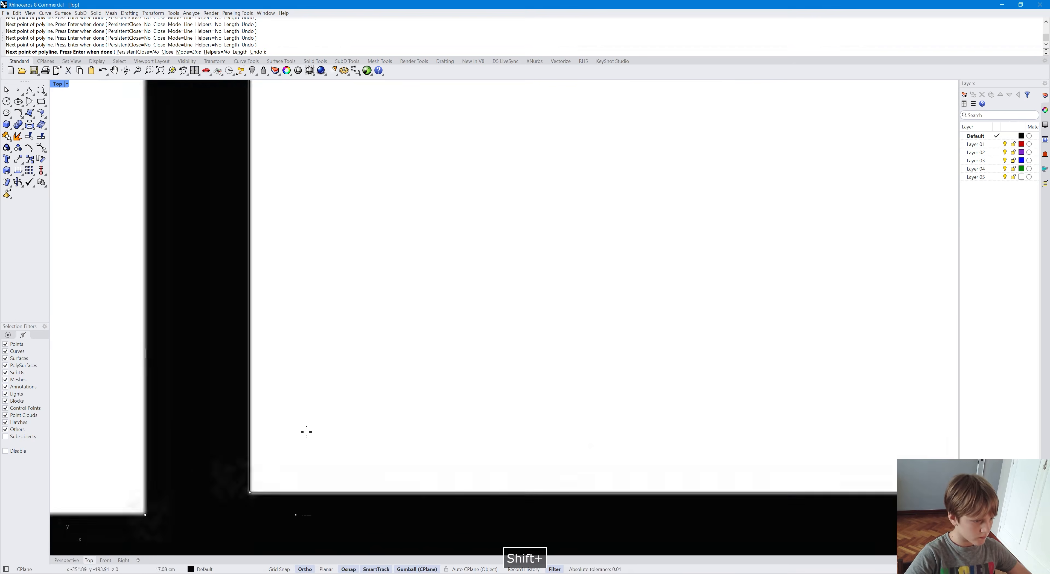
Step: Trace the rest of the long wall's upper edge and its raised left end, closing the polyline at its start
scroll(305, 431, "down", 12)
left_click(134, 394, "shift")
left_click(135, 304, "shift")
left_click(142, 286, "shift")
left_click(142, 411, "shift")
scroll(165, 364, "down", 10)
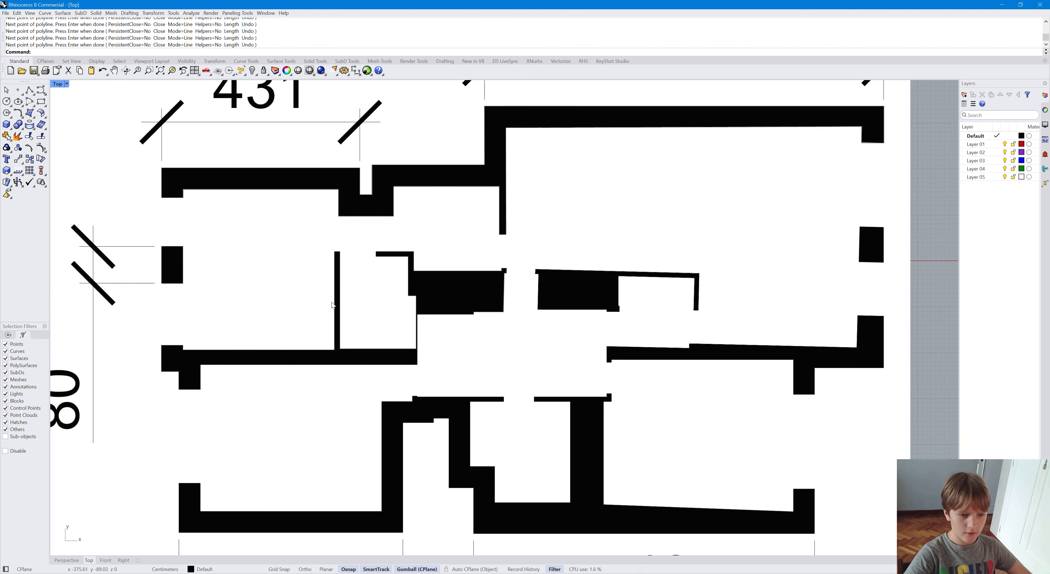
scroll(332, 305, "down", 5)
scroll(458, 298, "up", 2)
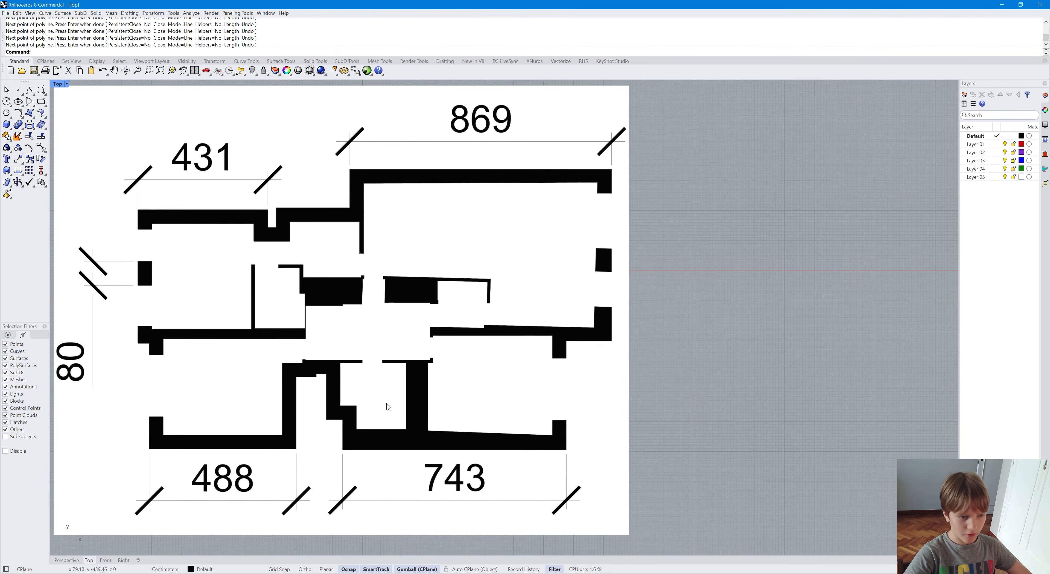
scroll(601, 253, "up", 3)
scroll(598, 281, "down", 1)
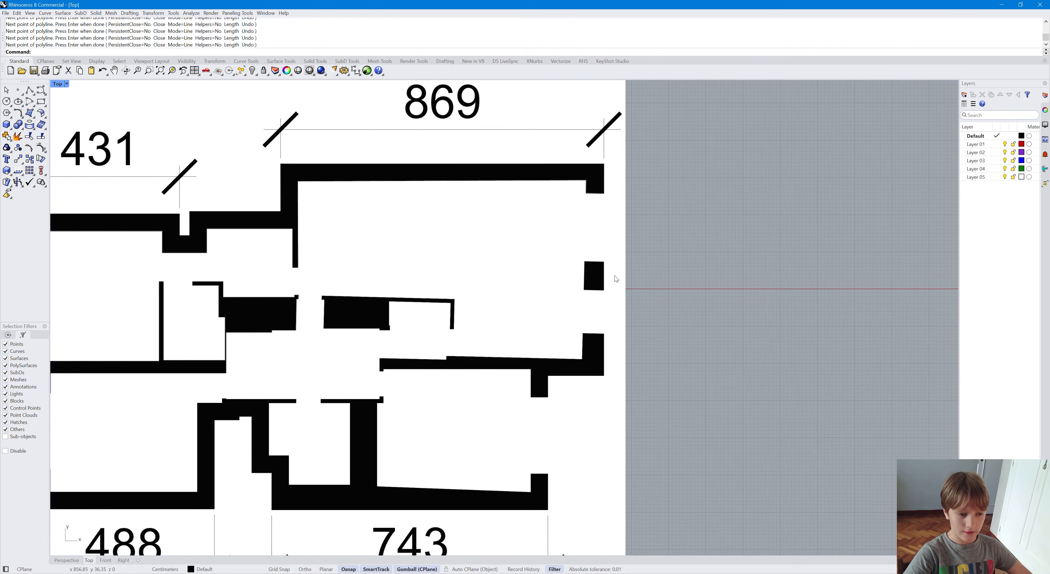
Step: Trace the small freestanding pillar at the plan's right side with a closed four-sided polyline
scroll(615, 277, "up", 5)
left_click(29, 90)
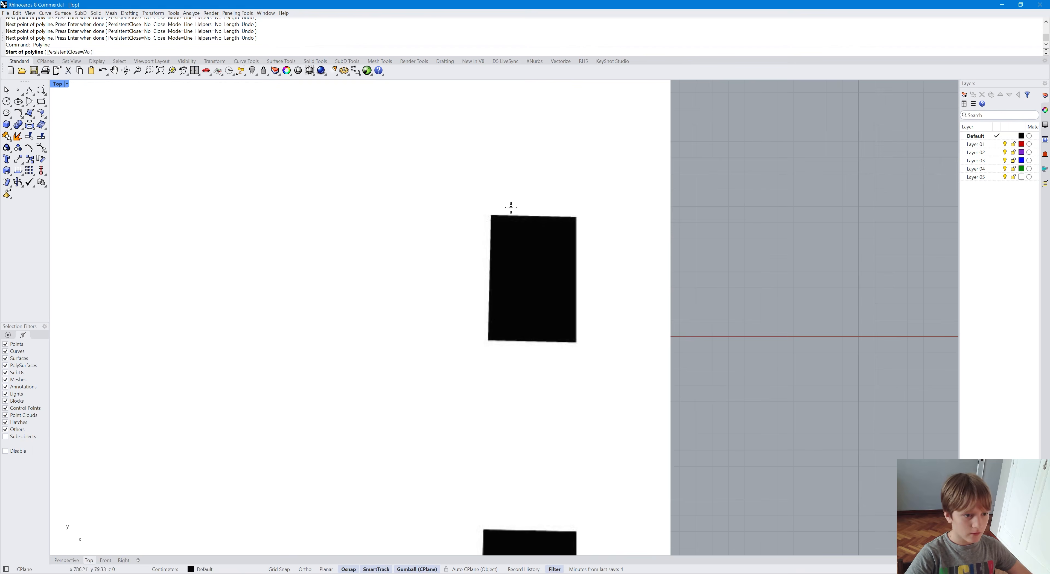
scroll(486, 218, "up", 6)
left_click(478, 219)
scroll(475, 231, "down", 4)
scroll(465, 431, "up", 4)
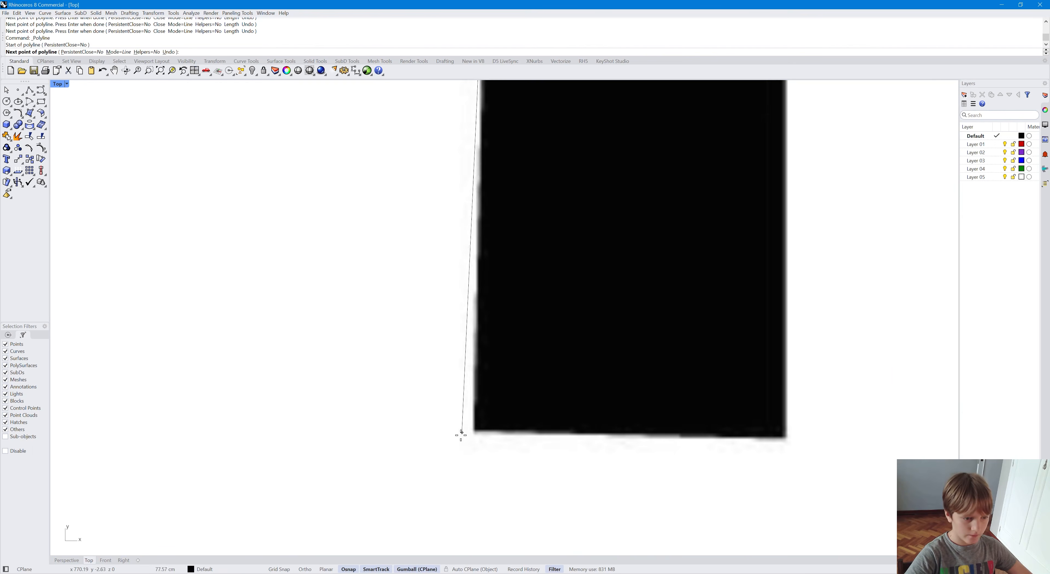
left_click(473, 432)
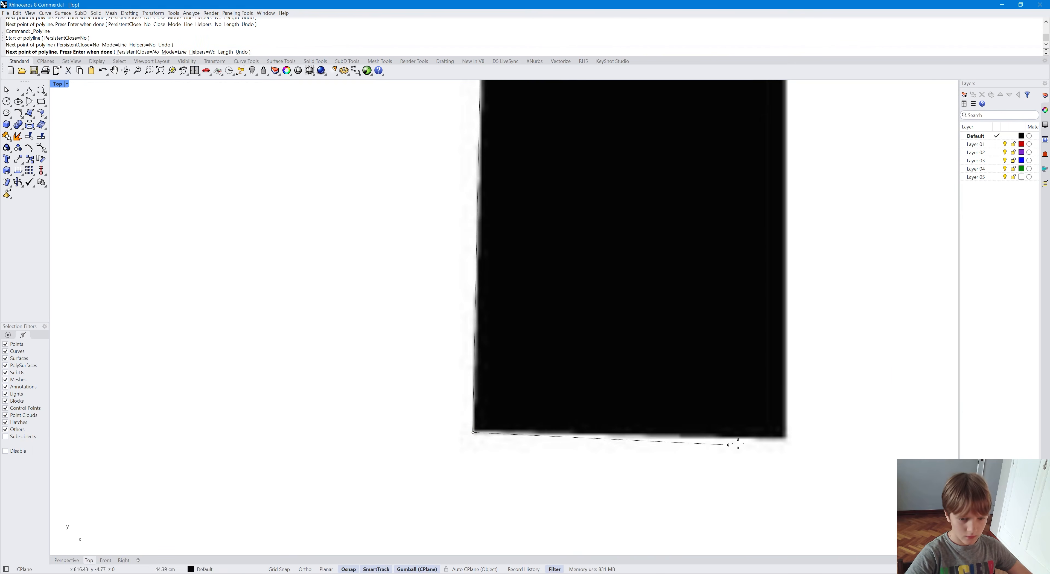
left_click(786, 440)
scroll(677, 477, "down", 3)
scroll(717, 342, "up", 5)
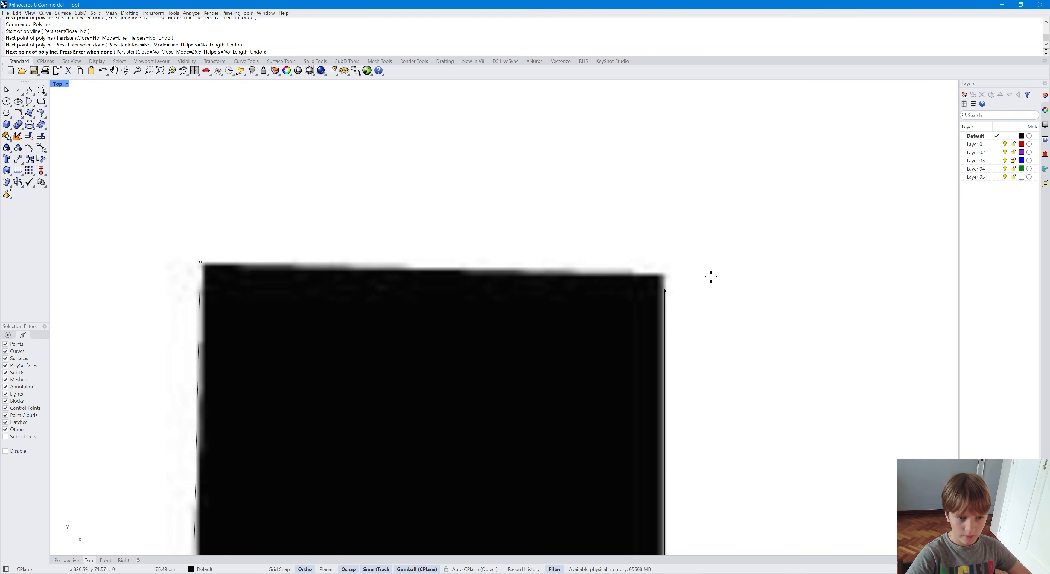
left_click(200, 262, "shift")
key("Return")
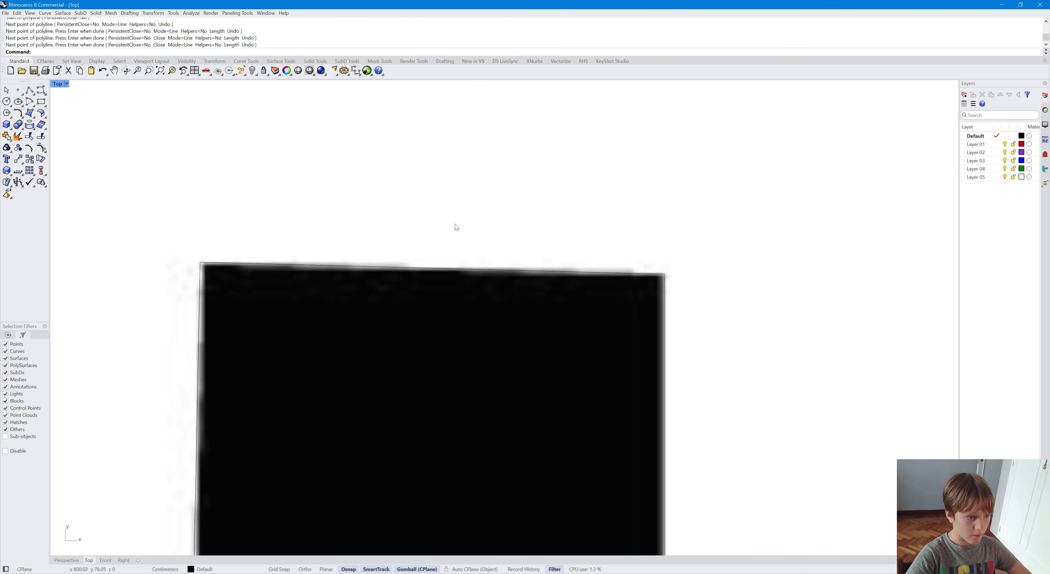
Step: Start a polyline on the right-hand middle wall, tracing its raised end's top, outer side and underside up to the downward stub
scroll(489, 216, "down", 3)
scroll(493, 214, "down", 3)
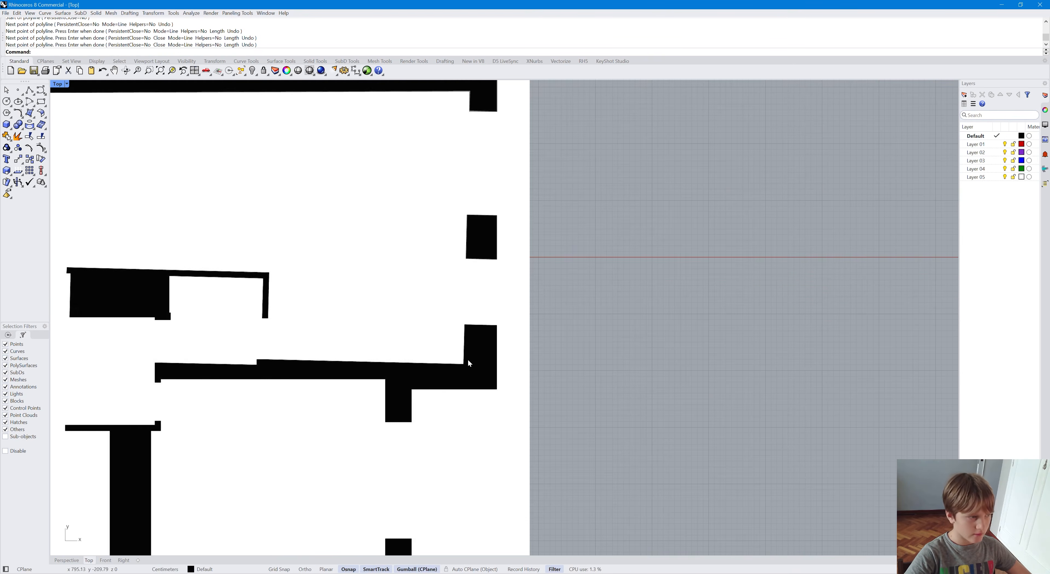
left_click(29, 90)
scroll(471, 325, "up", 12)
left_click(403, 325)
left_click(728, 333)
scroll(729, 332, "down", 8)
scroll(631, 366, "up", 6)
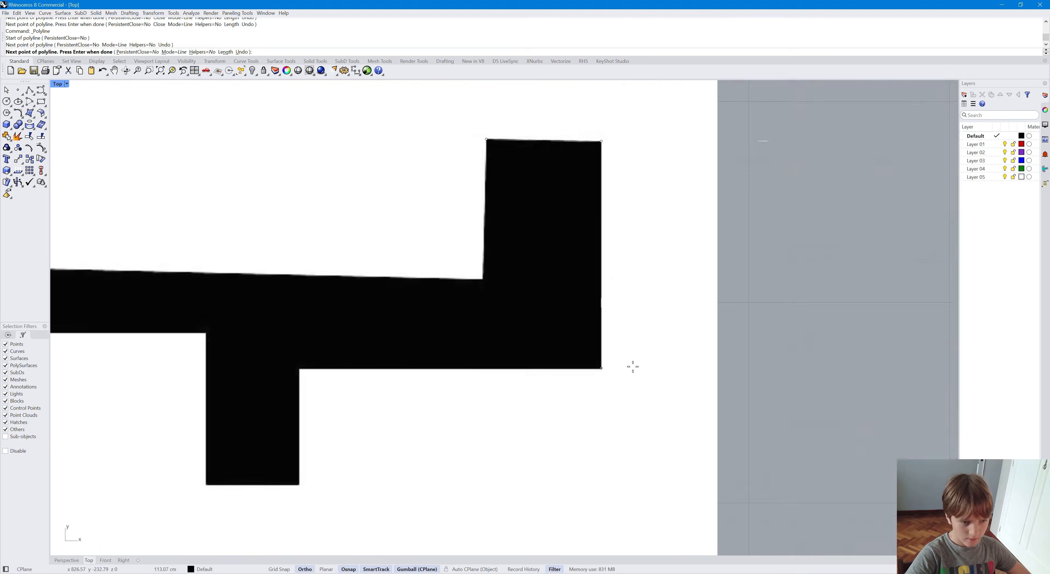
left_click(611, 369, "shift")
scroll(603, 366, "down", 5)
left_click(284, 368, "shift")
Step: Trace down, across and back up around the middle wall's downward stub
scroll(285, 369, "down", 6)
left_click(320, 393, "shift")
left_click(263, 397, "shift")
left_click(278, 112, "shift")
scroll(445, 167, "down", 8)
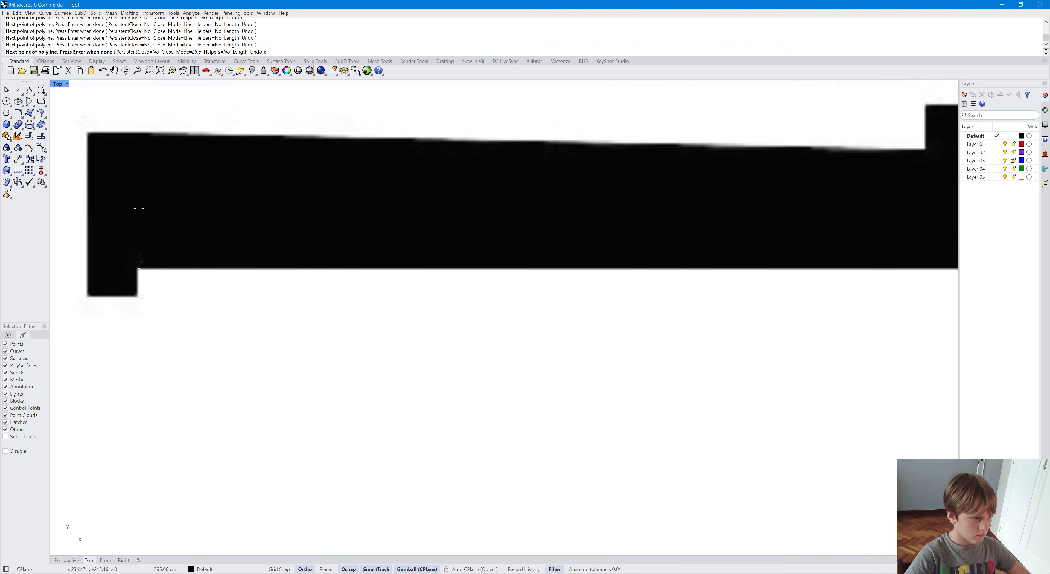
Step: Trace the middle wall's lower edge to its left end and go around the small downward lip there
scroll(139, 261, "up", 6)
left_click(134, 277, "shift")
left_click(135, 328, "shift")
left_click(220, 342, "shift")
scroll(220, 326, "down", 8)
left_click(220, 268, "shift")
Step: Trace the middle wall's upper edge, including its small step, and close the polyline at the raised right end
scroll(501, 277, "up", 8)
left_click(550, 280)
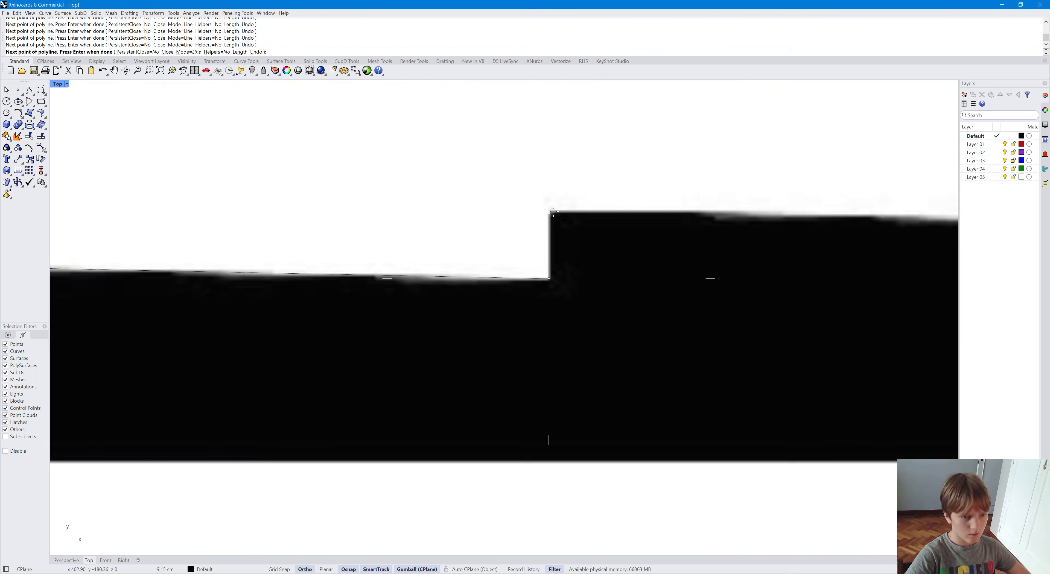
left_click(550, 211, "shift")
scroll(877, 277, "up", 8)
left_click(875, 275)
scroll(874, 275, "down", 10)
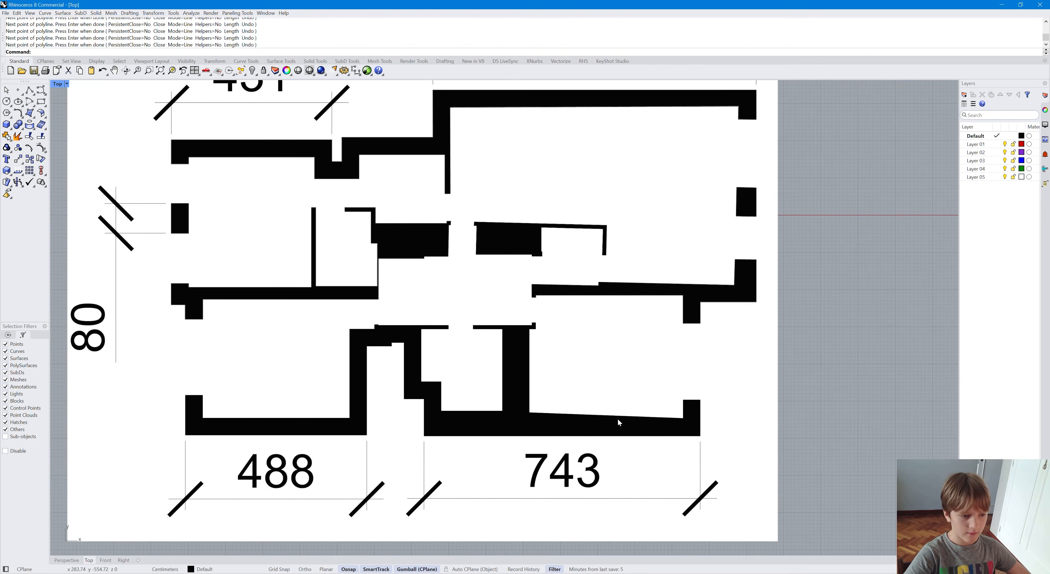
Step: Start a polyline at the raised left end of the wall above the 488 dimension, tracing its outer side and bottom edge
left_click(29, 94)
scroll(184, 395, "up", 12)
left_click(180, 396)
scroll(181, 396, "down", 10)
left_click(175, 416, "shift")
left_click(773, 413, "shift")
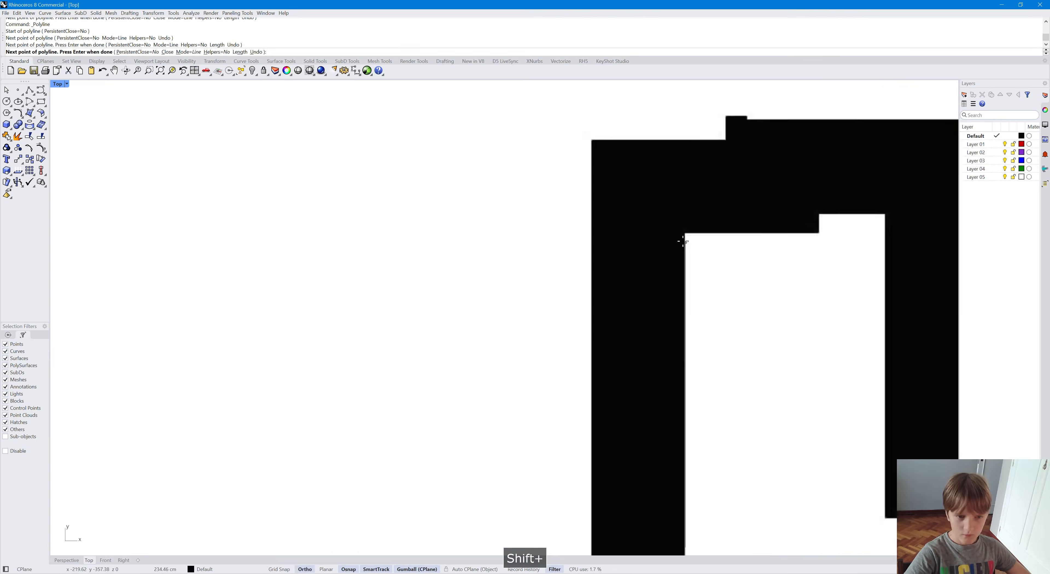
Step: Trace up the vertical wall's right side and along the stepped underside of the short connecting wall
left_click(686, 231, "shift")
left_click(890, 230, "shift")
left_click(897, 200, "shift")
scroll(897, 200, "down", 8)
left_click(771, 243, "shift")
Step: Trace down the next vertical wall and around its outward step to the lower corner above the 743 dimension
scroll(771, 243, "down", 10)
left_click(545, 288, "shift")
left_click(675, 289, "shift")
scroll(676, 290, "down", 6)
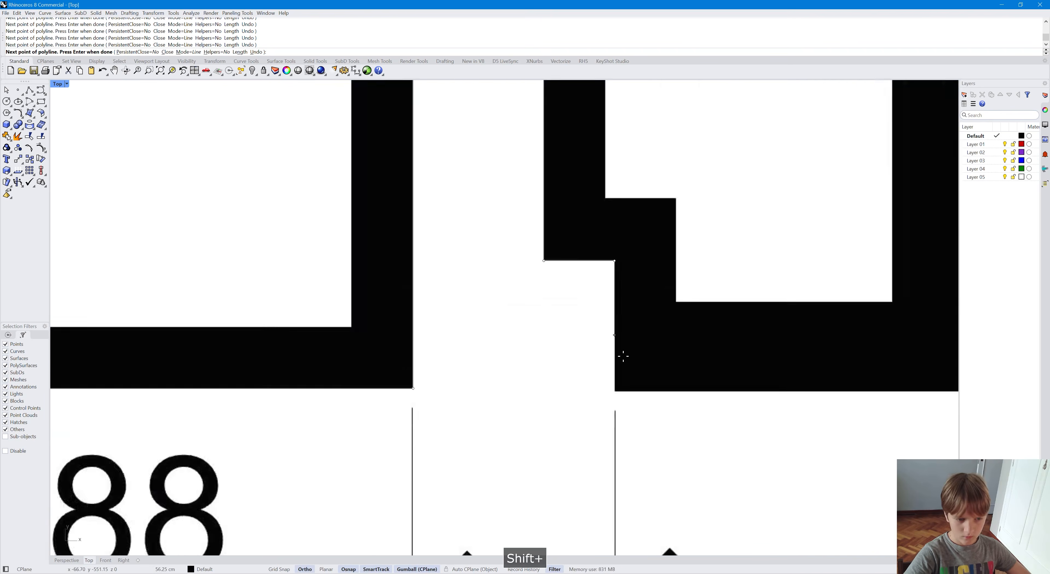
left_click(615, 389, "shift")
scroll(598, 402, "up", 6)
Step: Trace the bottom edge of the wall above the 743 dimension and around its raised right end
left_click(574, 430, "shift")
left_click(591, 305, "shift")
left_click(516, 307, "shift")
left_click(518, 370, "shift")
scroll(514, 369, "down", 10)
scroll(366, 388, "up", 12)
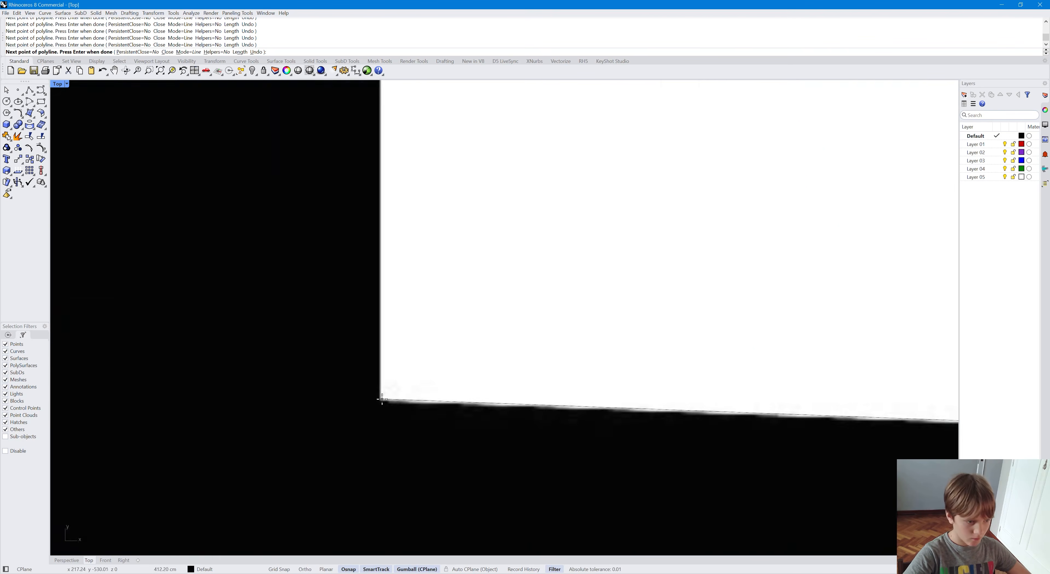
Step: Trace back along the sloping inner edge and up the thick vertical wall to the thin partition above it
left_click(382, 399)
left_click(396, 328, "shift")
left_click(365, 295, "shift")
scroll(363, 295, "down", 9)
scroll(183, 289, "up", 12)
Step: Trace around the thin partition's left end, down the small room's right side and along its lower edge
left_click(232, 315, "shift")
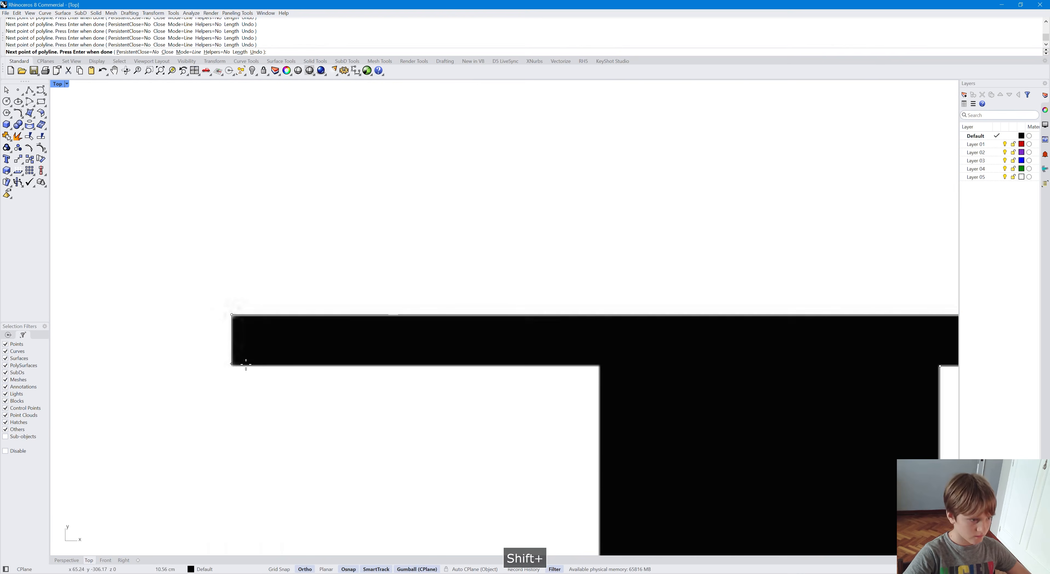
scroll(525, 305, "down", 10)
left_click(530, 469, "shift")
scroll(408, 439, "down", 8)
left_click(296, 464, "shift")
scroll(312, 308, "up", 6)
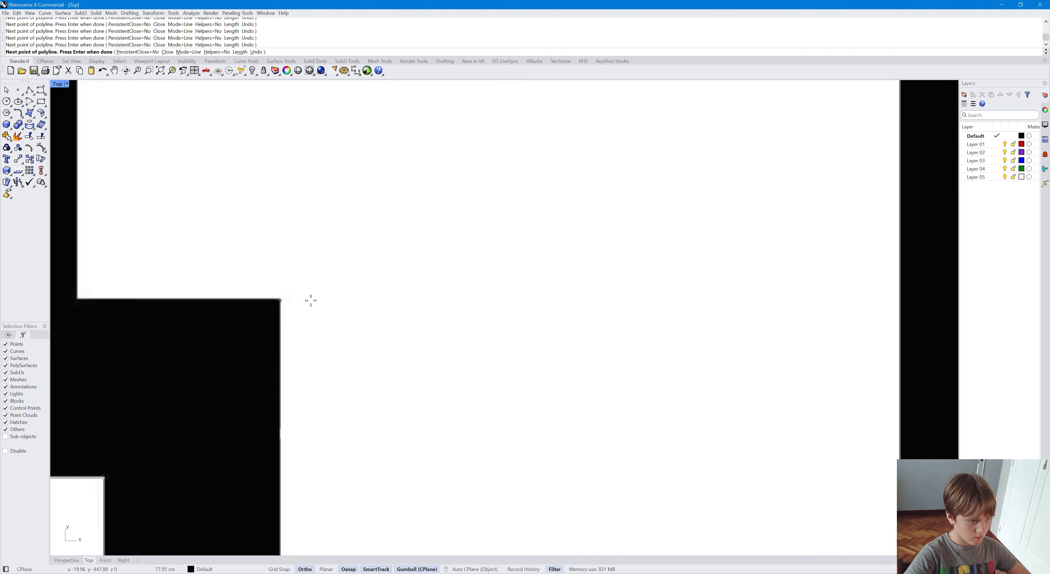
Step: Trace the small room's stepped left side, then along the underside and around the end of its other thin partition
left_click(280, 298, "shift")
right_click_drag(116, 296, 288, 363)
left_click(248, 367, "shift")
scroll(249, 333, "down", 10)
left_click(256, 218, "shift")
left_click(598, 218, "shift")
left_click(598, 167, "shift")
Step: Trace left along that partition's upper edge and around the small raised notch beside the vertical wall
scroll(715, 204, "down", 9)
scroll(322, 176, "up", 17)
left_click(367, 269, "shift")
left_click(368, 245, "shift")
left_click(223, 263, "shift")
left_click(224, 404, "shift")
scroll(223, 324, "down", 12)
Step: Trace the vertical wall's outer corner, the left room's inner edges and the raised left end, closing the polyline at its start
left_click(119, 326, "shift")
scroll(120, 326, "down", 12)
scroll(300, 528, "up", 20)
left_click(354, 380, "shift")
scroll(438, 361, "down", 15)
left_click(115, 389, "shift")
right_click_drag(122, 87, 134, 296)
left_click(163, 293, "shift")
scroll(163, 293, "down", 20)
scroll(114, 292, "up", 16)
left_click(180, 303, "shift")
Step: Hide the floor plan picture
scroll(241, 348, "down", 20)
scroll(265, 393, "down", 2)
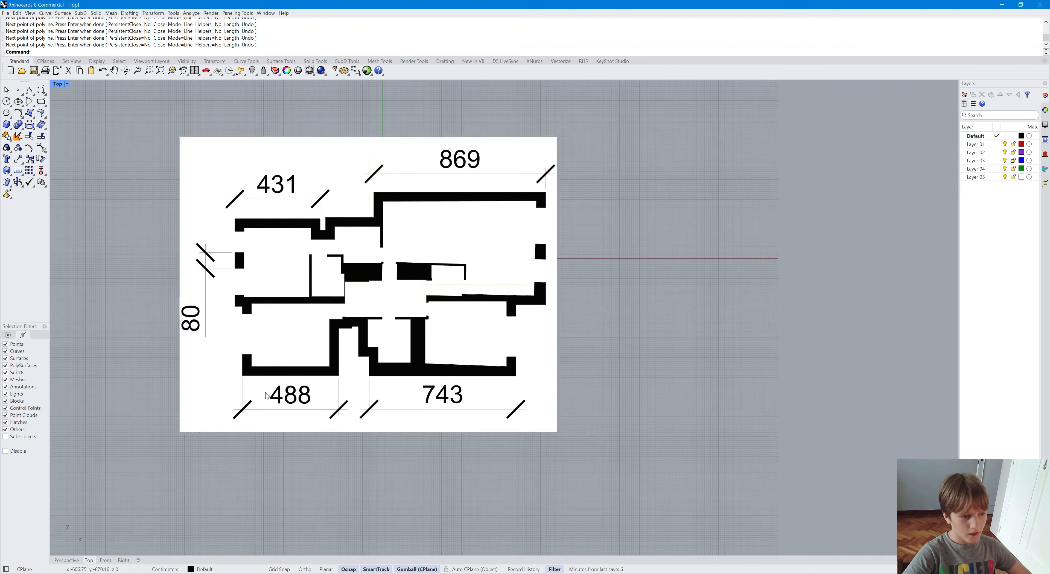
left_click(529, 338)
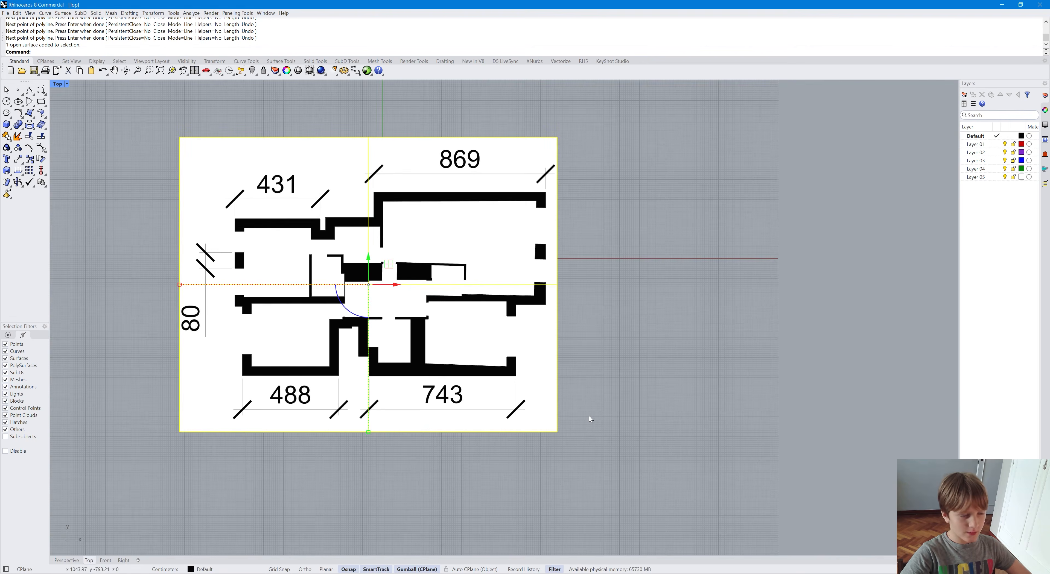
left_click(252, 71)
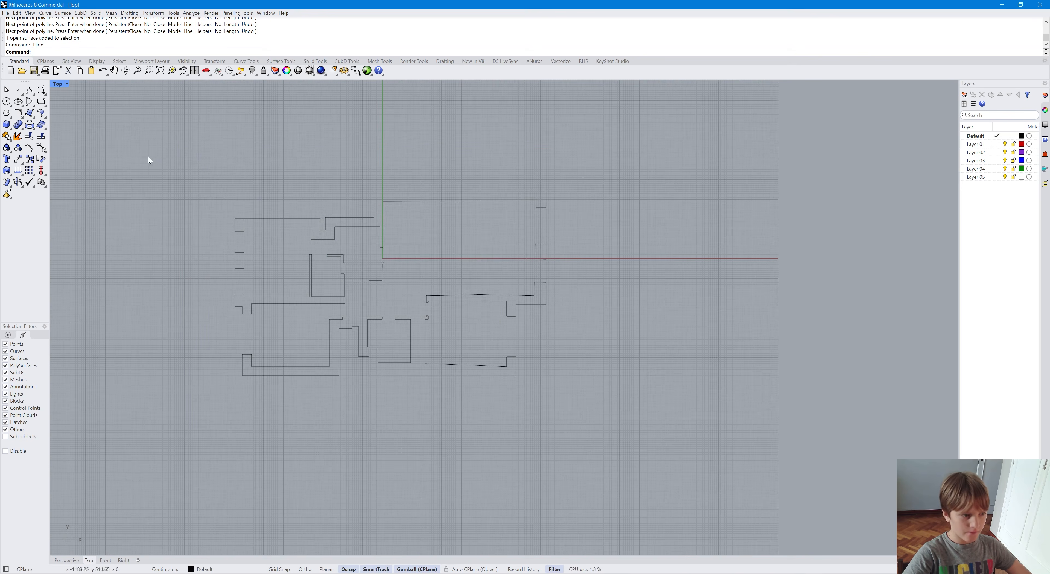
Step: Extrude all the traced wall outlines 250 cm upward as solids with ExtrudeCrv, working in the Perspective view
left_click_drag(154, 159, 609, 491)
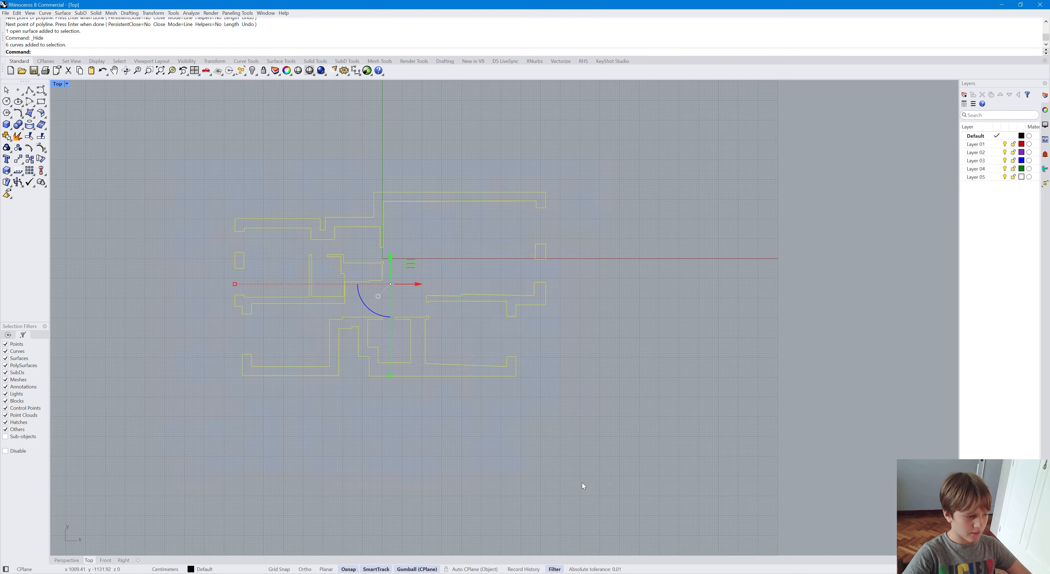
left_click(66, 560)
scroll(382, 385, "down", 3)
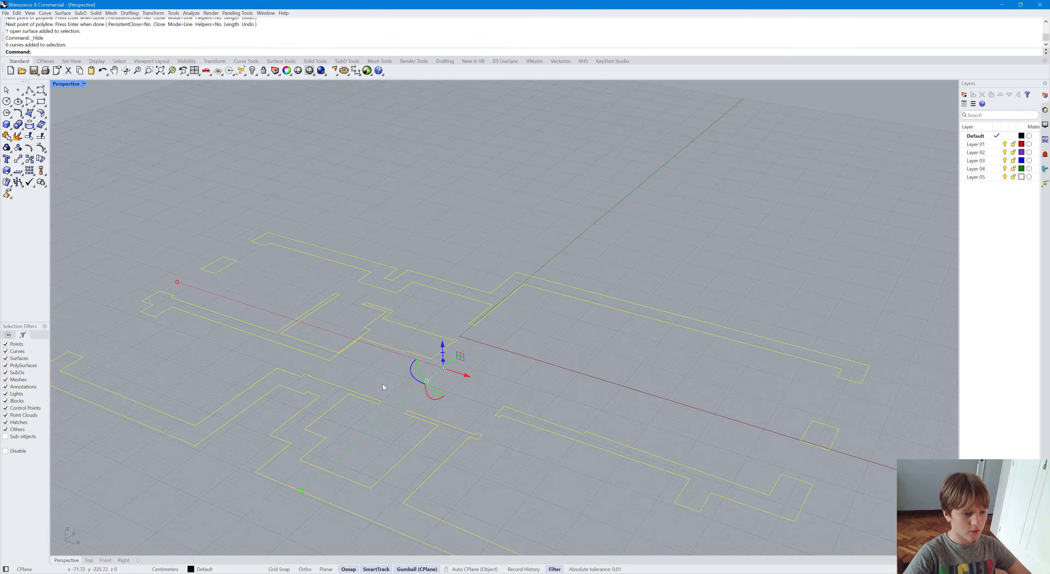
scroll(485, 344, "down", 2)
scroll(447, 470, "up", 2)
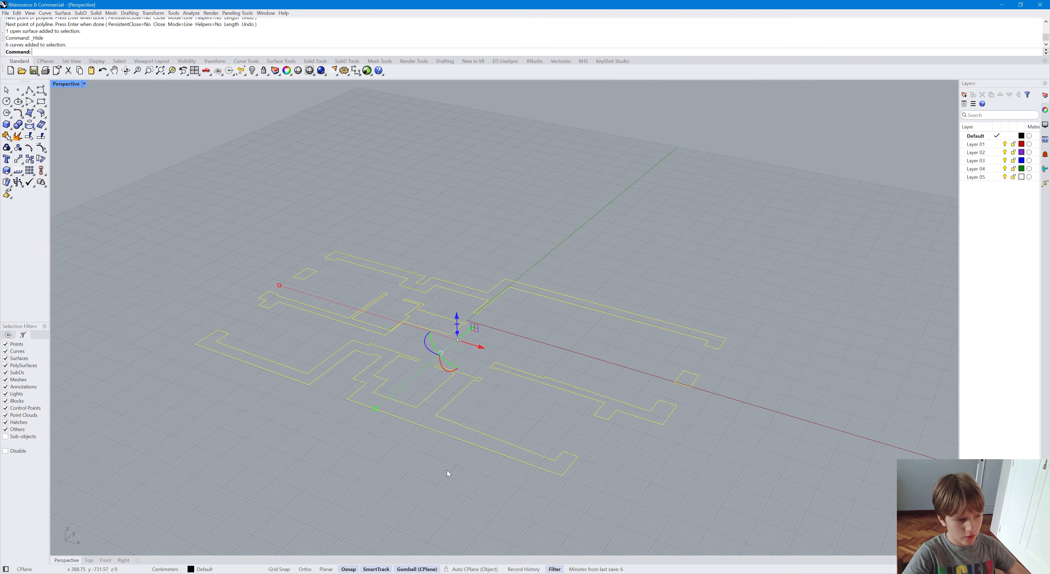
type("ExtrudeCrvrudeC")
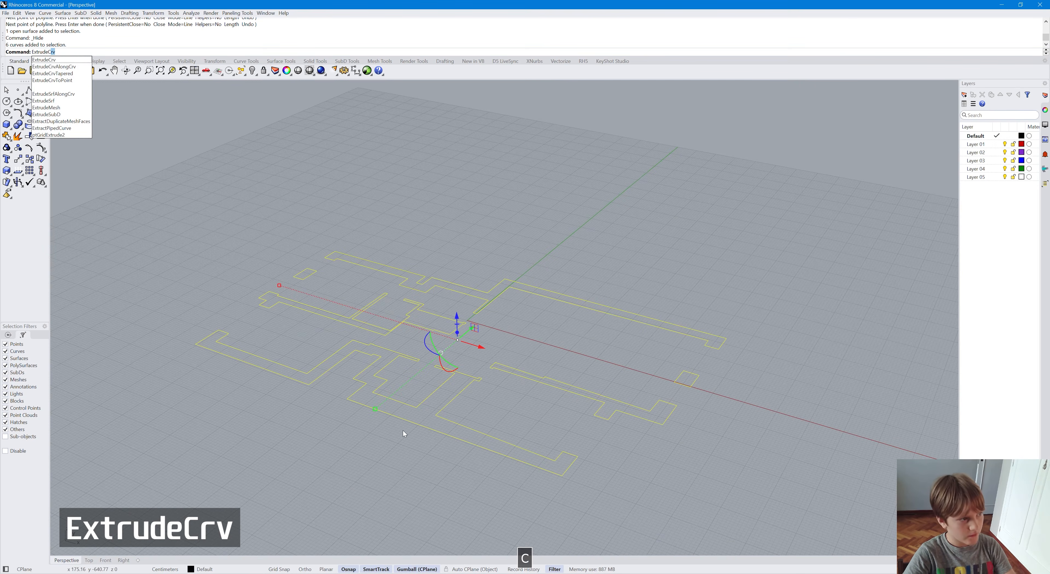
key("Return")
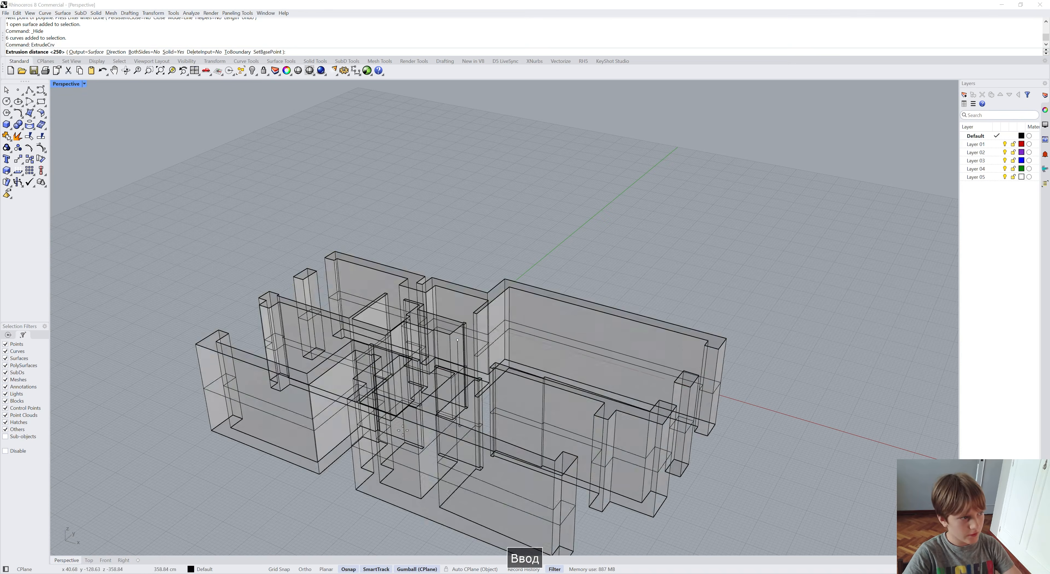
type("2")
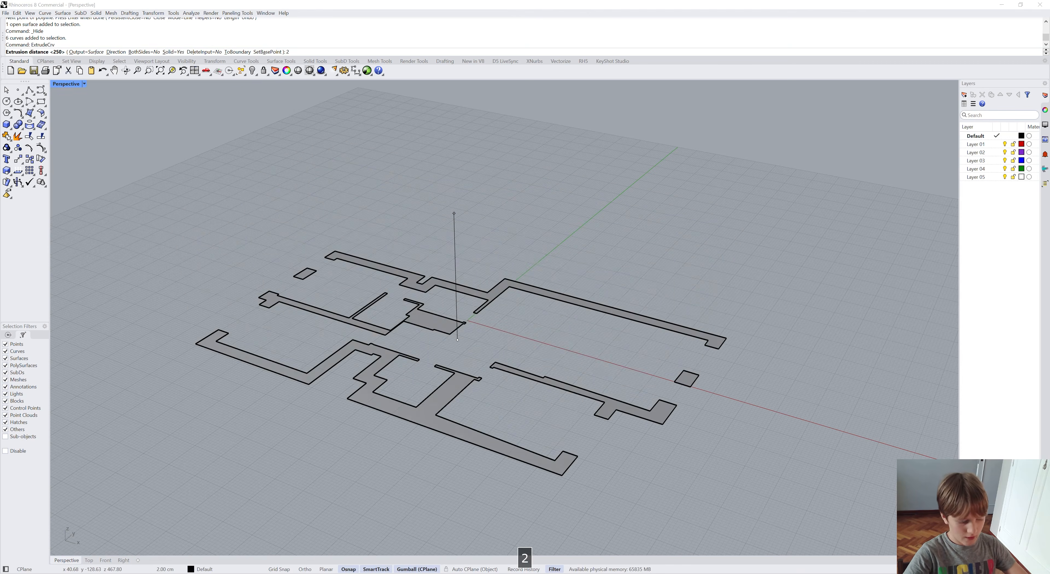
type("50")
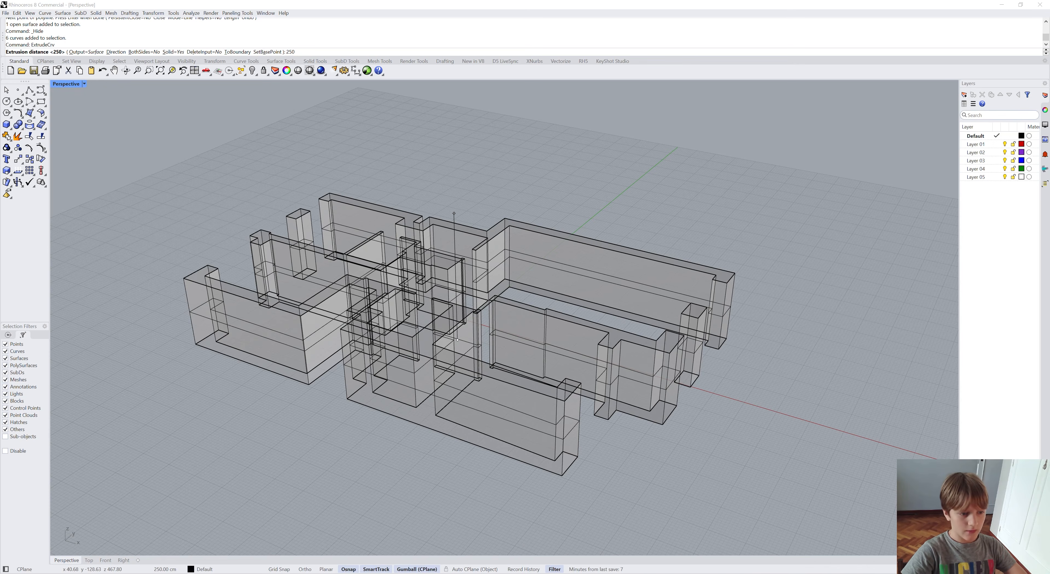
key("Return")
Step: Set the Perspective view's display mode to Blueprint and orbit around the extruded walls
right_click_drag(553, 180, 505, 335)
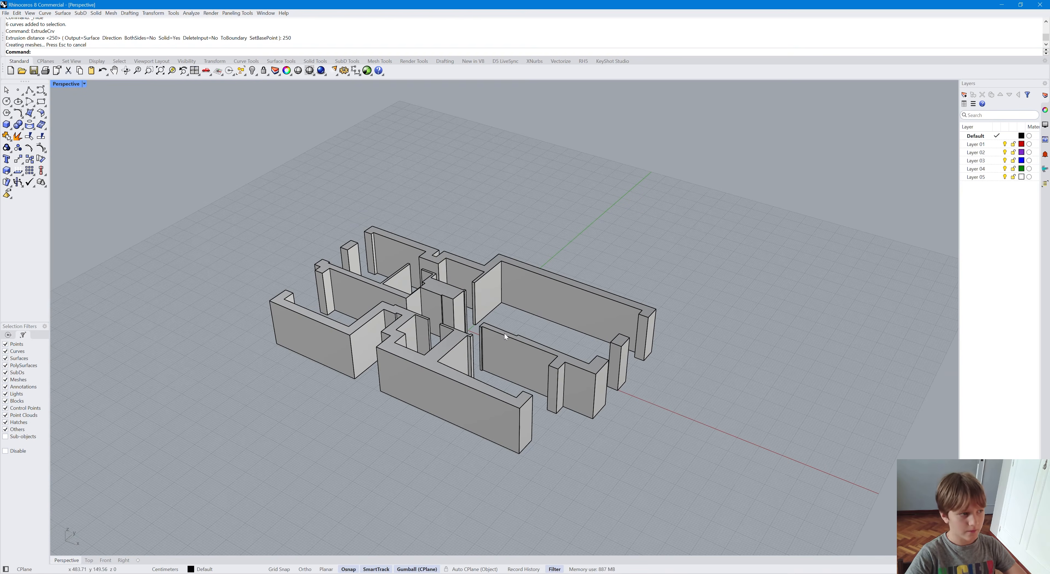
left_click(75, 84)
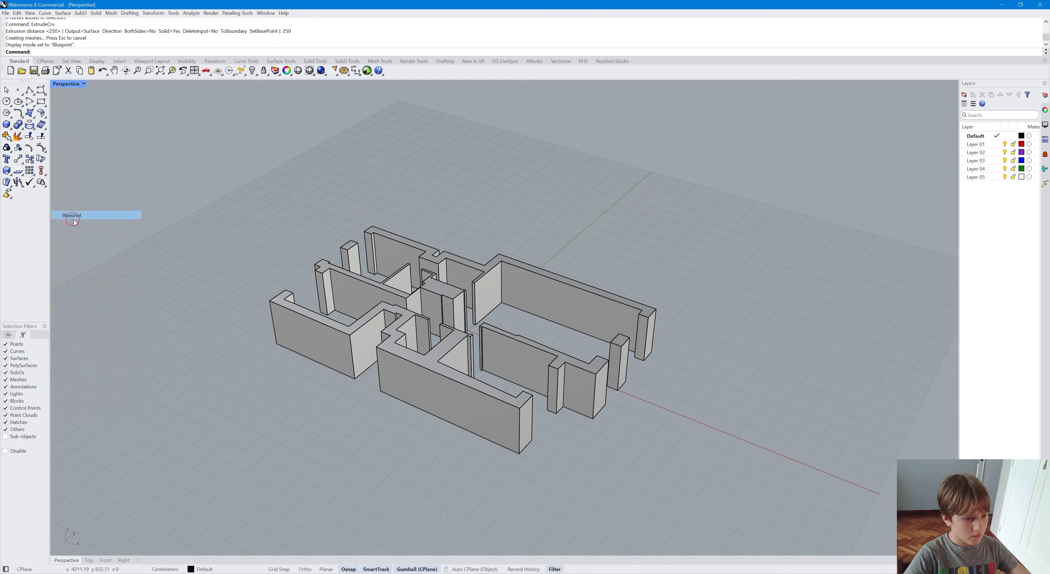
left_click(77, 214)
right_click_drag(363, 445, 325, 443)
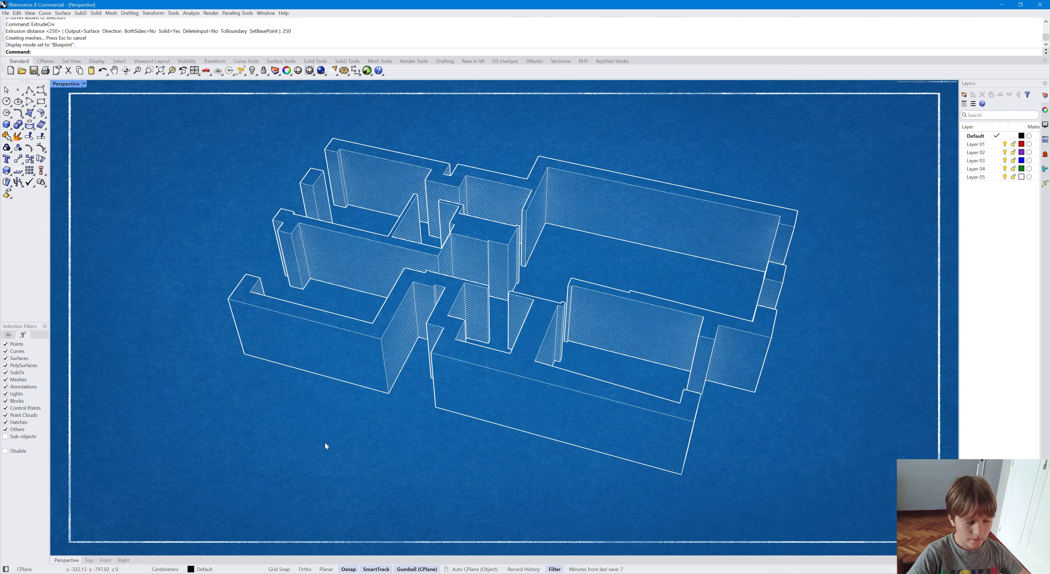